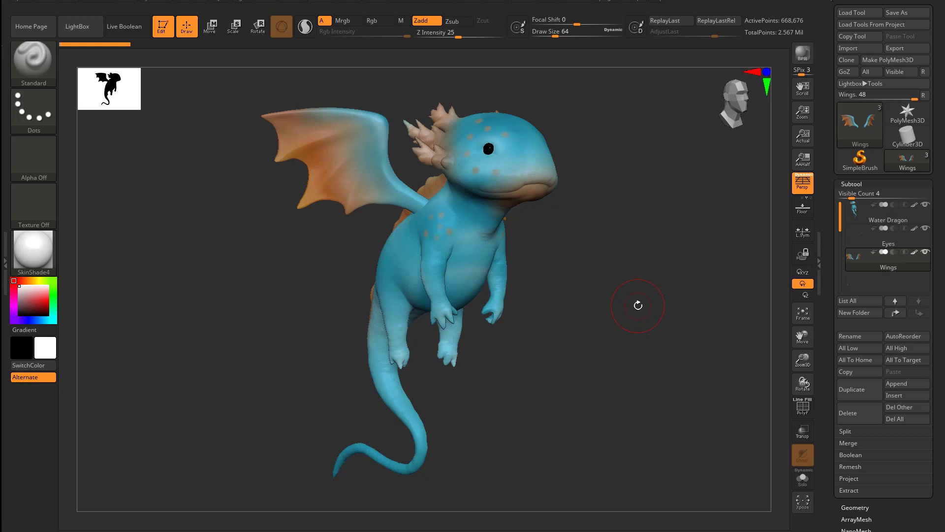
- Select the Water Dragon subtool and lower its subdivision level in the geometry settings
left_click_drag(566, 294, 583, 251)
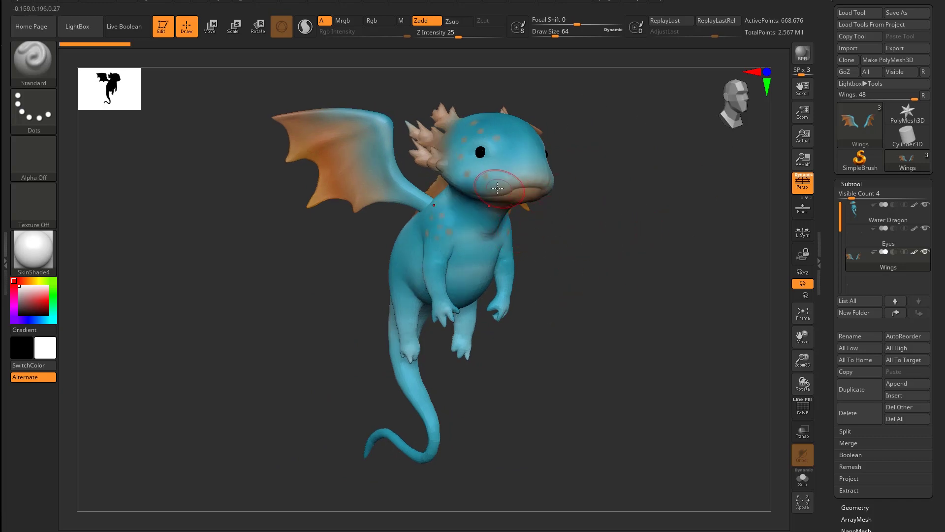
left_click(927, 212)
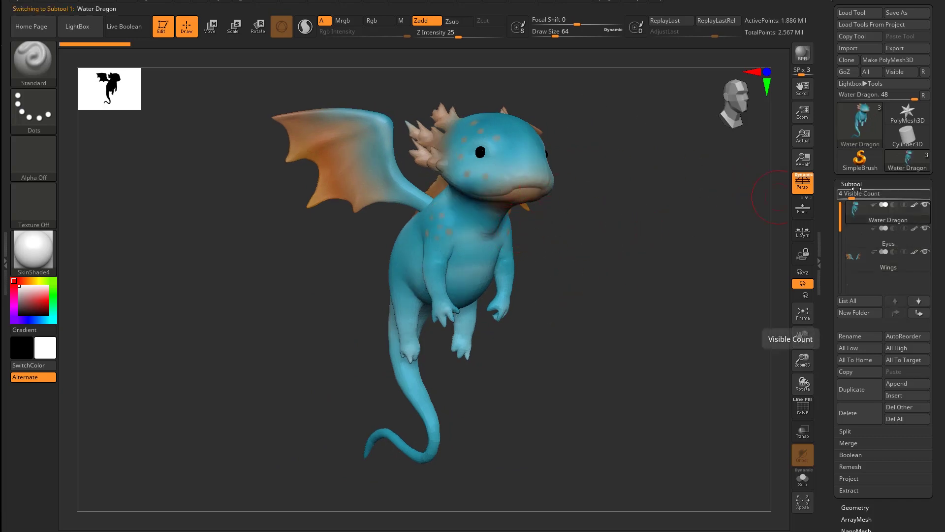
left_click(851, 184)
left_click(857, 196)
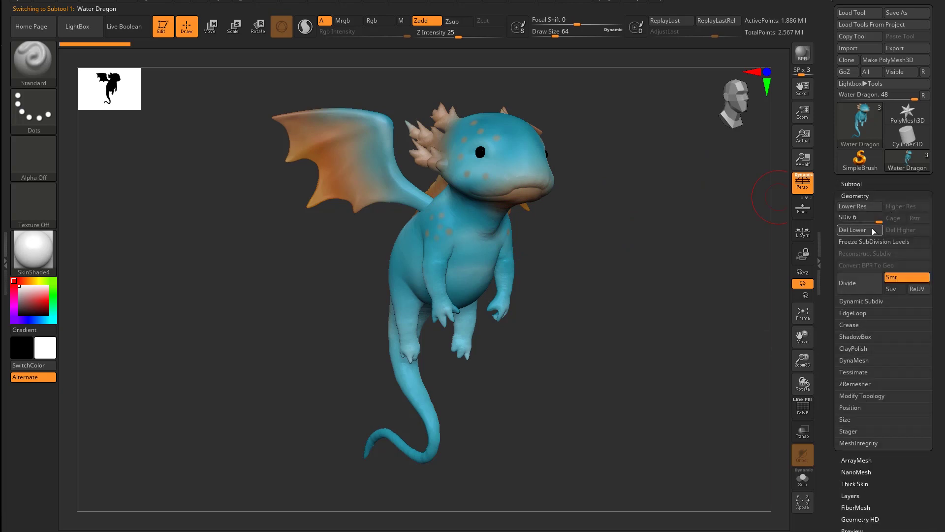
left_click_drag(865, 223, 861, 223)
left_click_drag(574, 249, 666, 253)
- Select the Wings subtool and set its subdivision level to 3
left_click(851, 184)
left_click(887, 258)
left_click(857, 183)
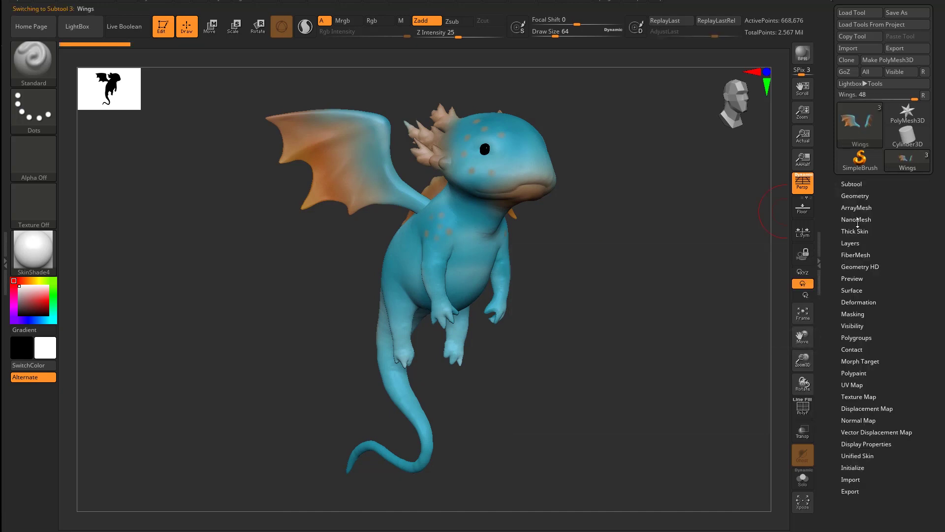
left_click(855, 195)
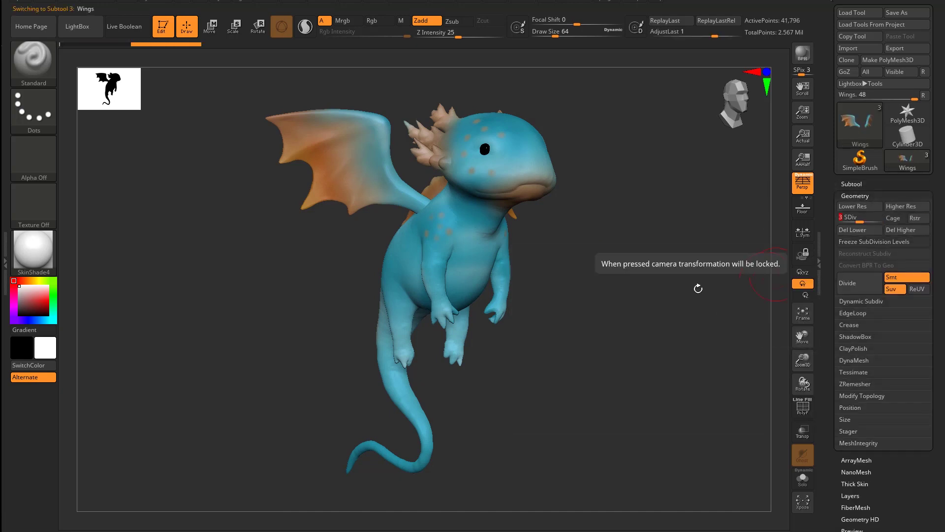
left_click_drag(667, 268, 542, 132)
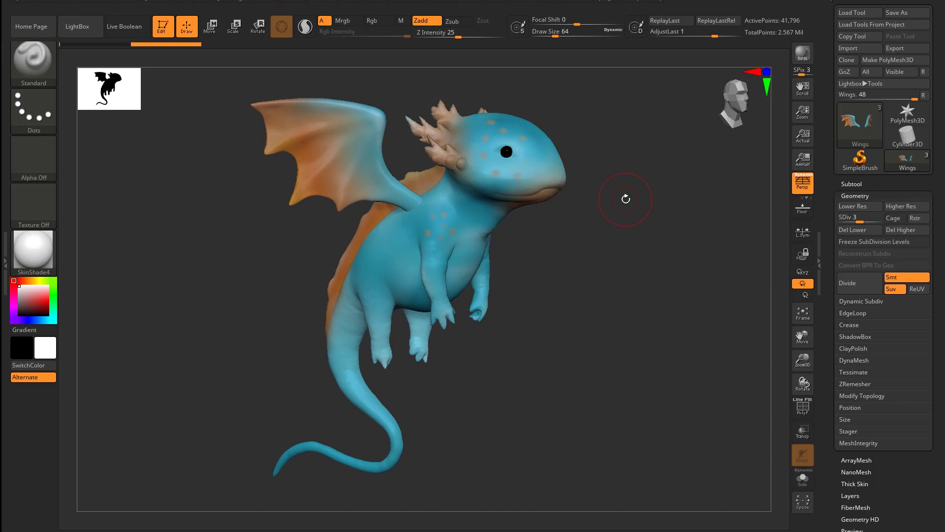
- Export the dragon model as an FBX file named Water_Dragon, using binary FBX 2020 format with maps embedded
left_click(891, 48)
left_click(112, 218)
left_click(98, 314)
left_click(108, 205)
double_click(108, 205)
type("Water_Dragon")
left_click(396, 240)
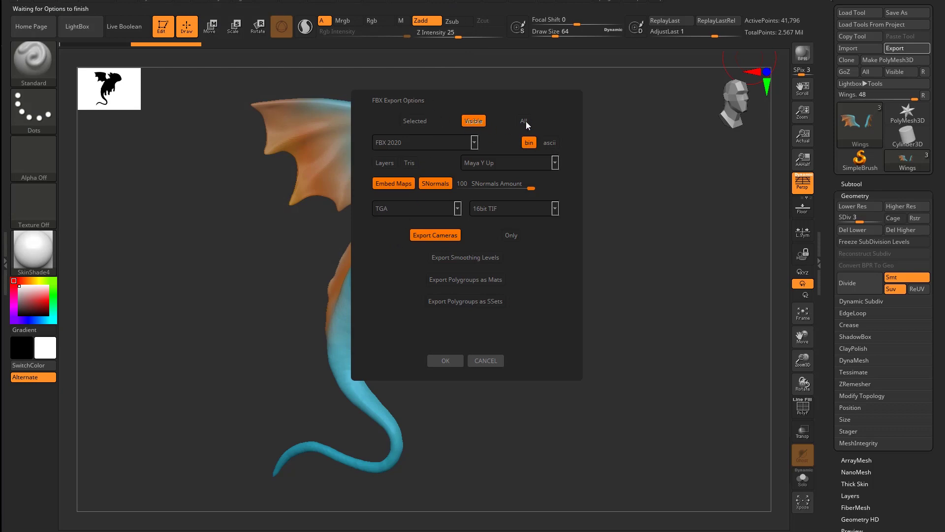
left_click(448, 361)
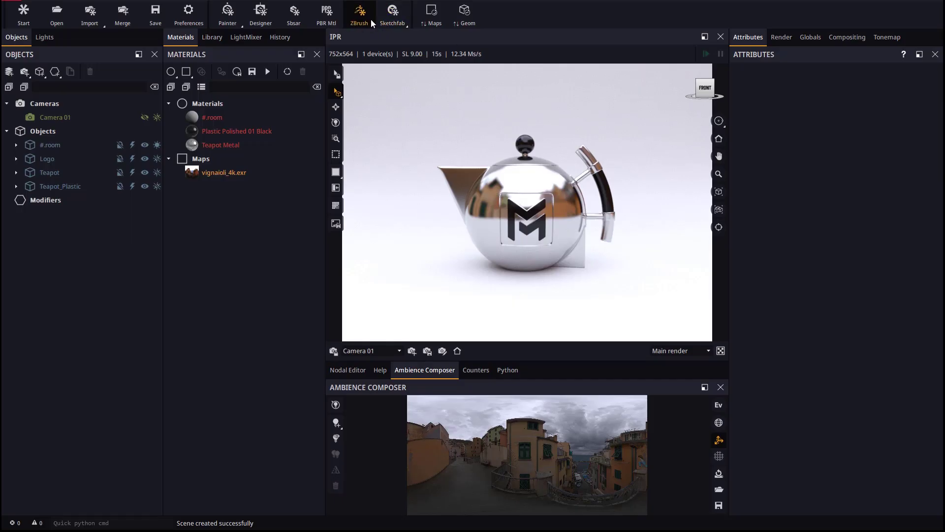
- Switch to Maverick Studio and import the ZBrush model Water_Dragon.fbx with the dark parking garage ambience, centimetre units and a multiplier of 1.000
left_click(373, 23)
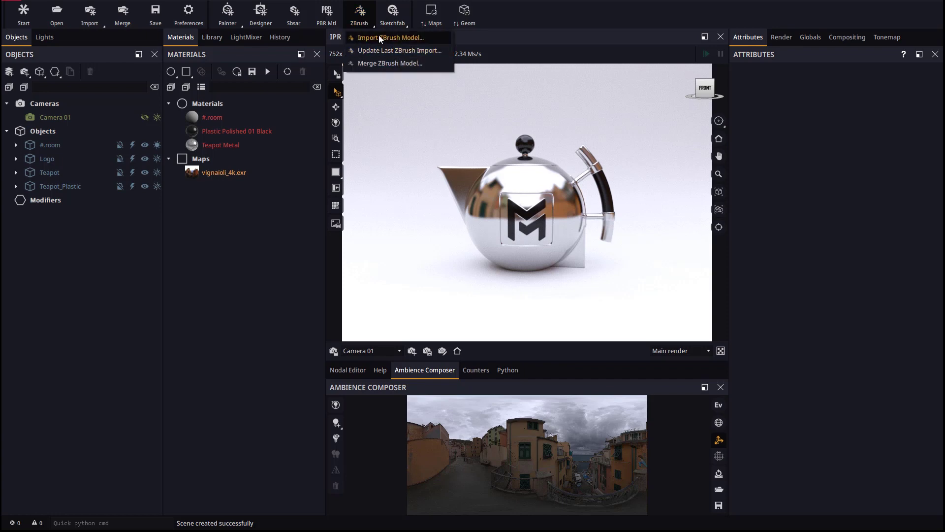
left_click(377, 38)
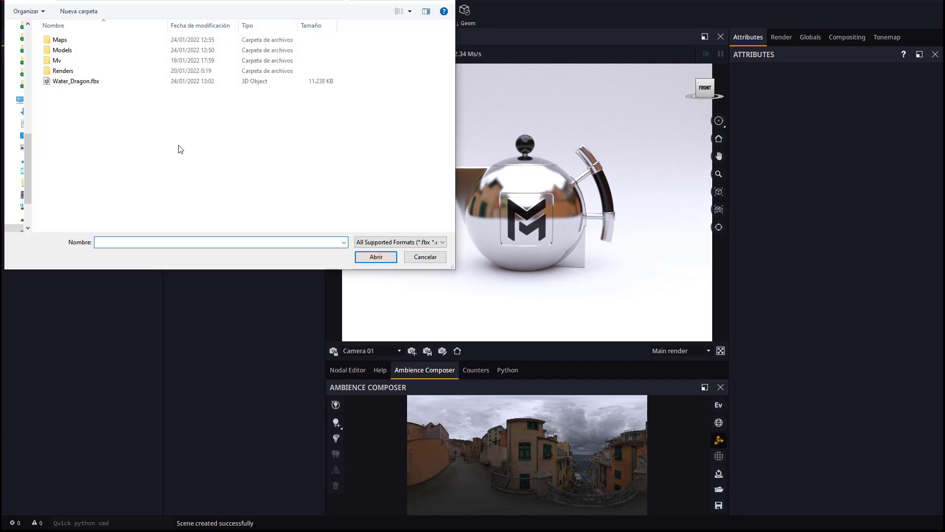
double_click(69, 81)
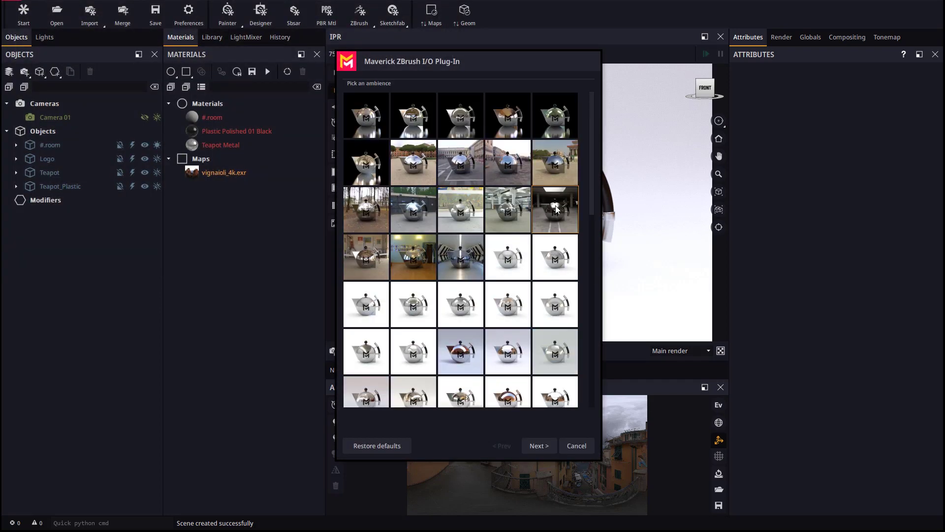
left_click(540, 446)
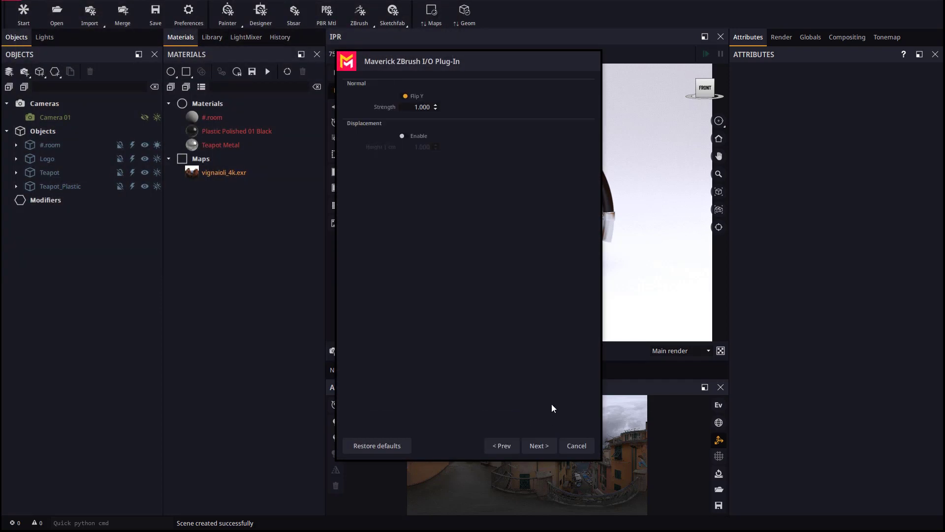
left_click(541, 448)
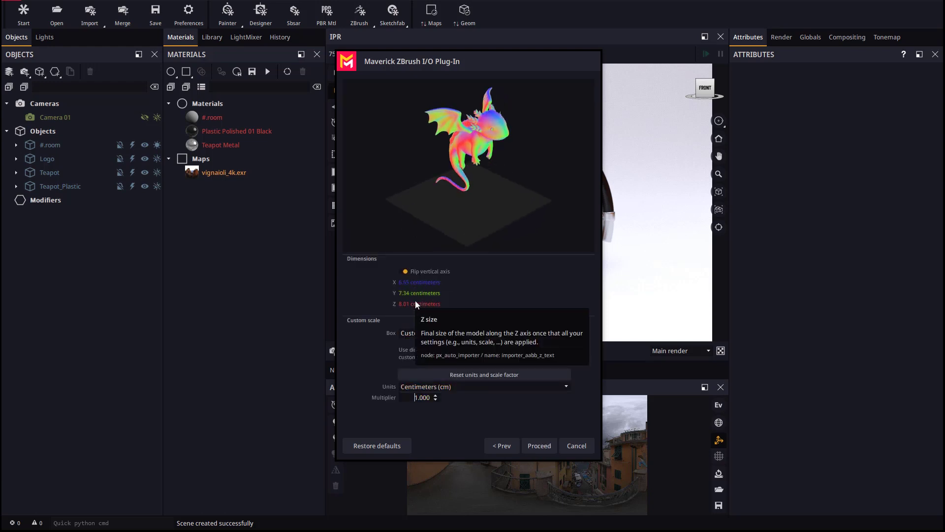
left_click(542, 446)
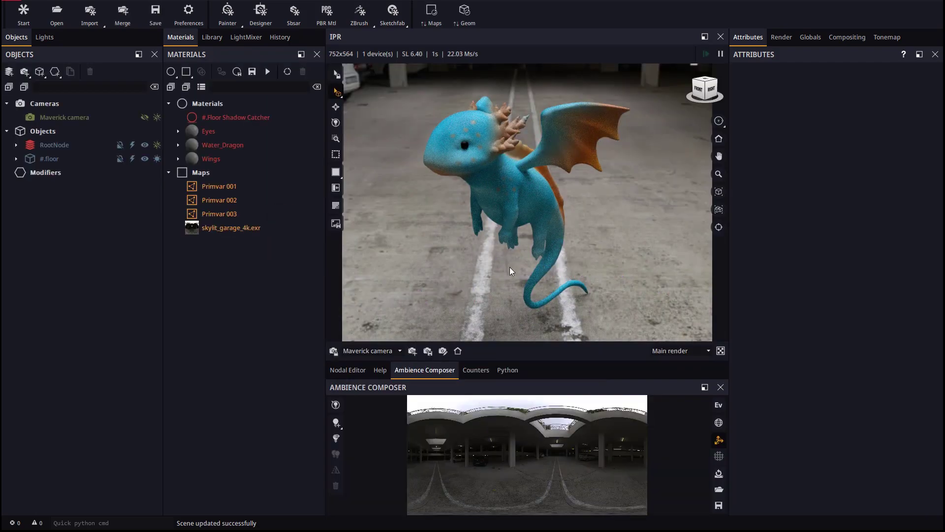
- Orbit the camera around the dragon to a lower viewpoint that shows it facing the opposite way
mouse_move(521, 216)
left_mouse_down()
mouse_move(532, 215)
mouse_move(480, 219)
mouse_move(509, 216)
left_mouse_up()
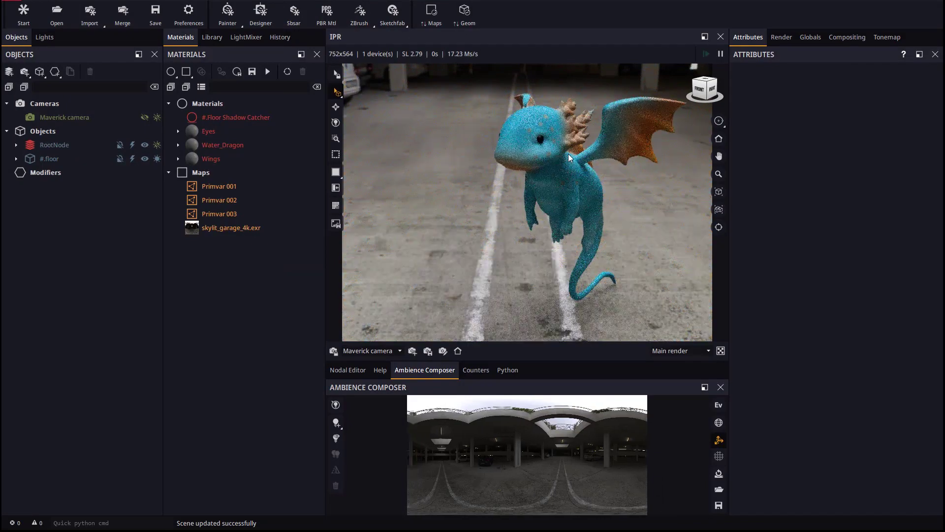
left_click(719, 123)
left_click(743, 133)
left_click_drag(592, 186, 548, 193)
- Try the cabin_4k interior environment from the lighting library and replace it with cinema_lobby_4k
left_click(209, 38)
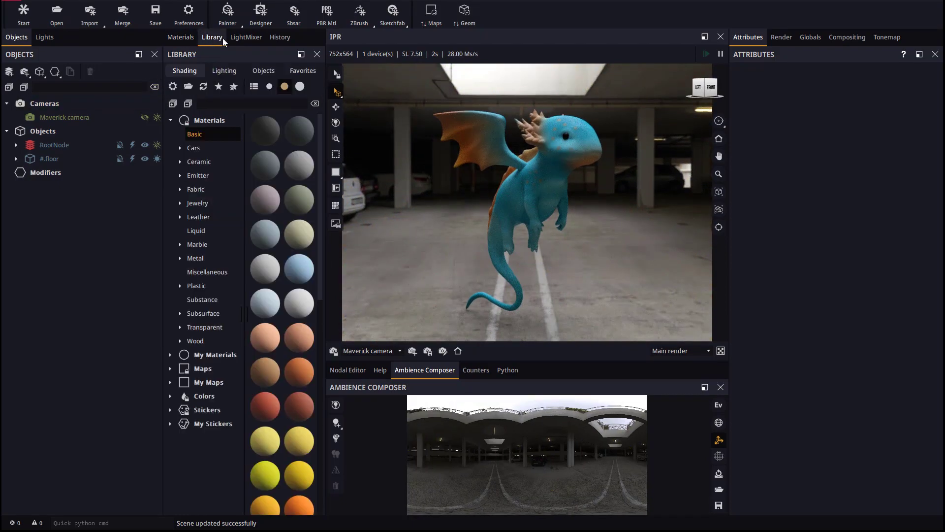
left_click(224, 70)
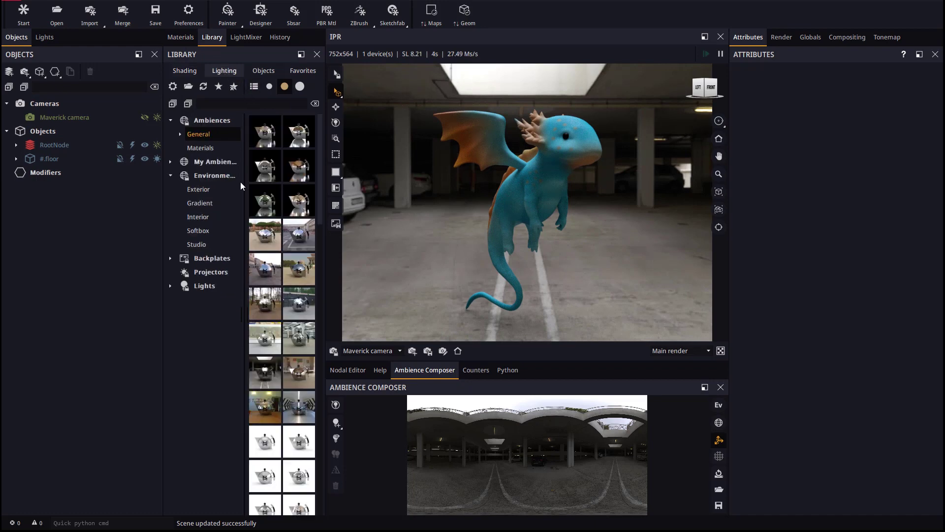
left_click(202, 216)
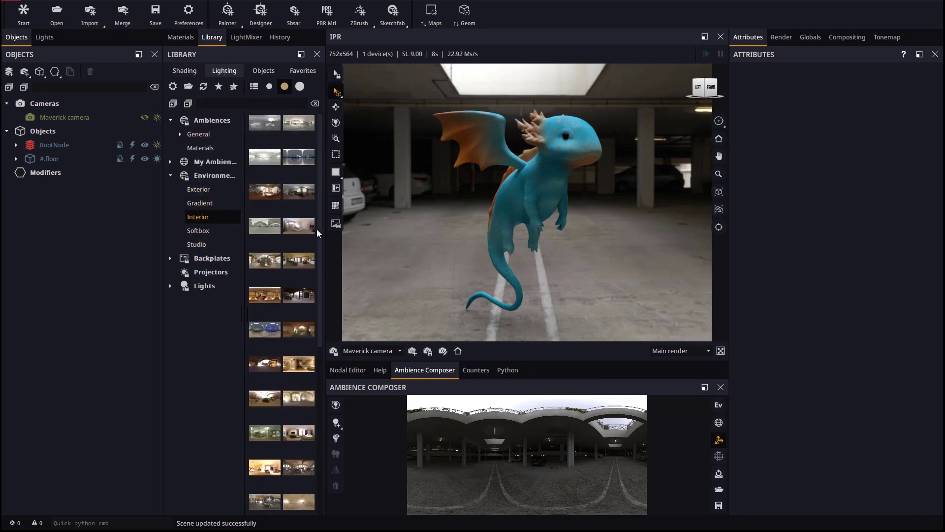
left_click_drag(266, 295, 440, 269)
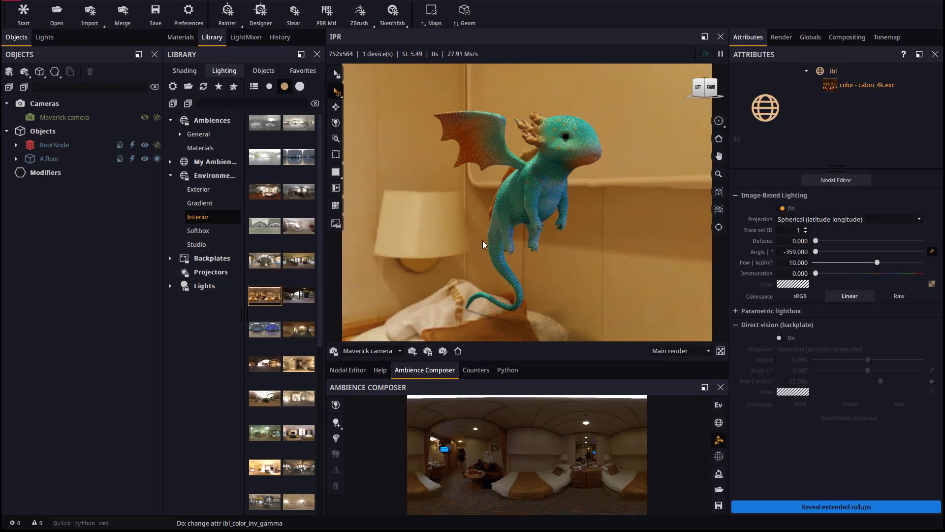
left_click_drag(266, 334, 501, 301)
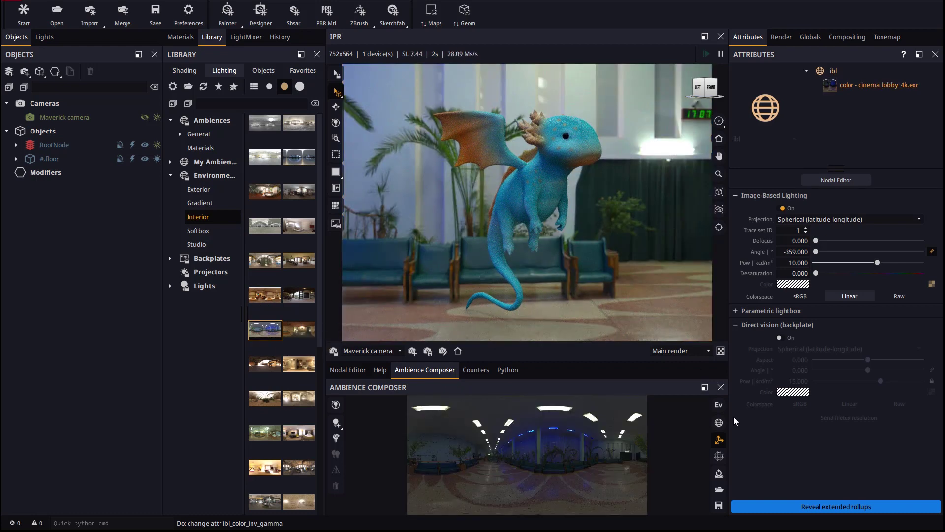
- Add the underwater coral reef photo as a backplate with Screen mapping (fit) and send its resolution to the render
left_click_drag(718, 423, 724, 350)
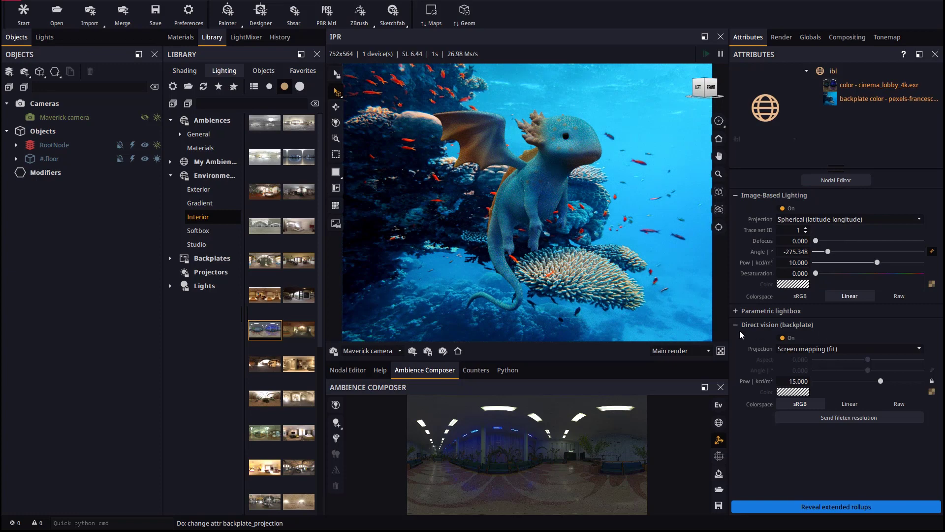
left_click(831, 417)
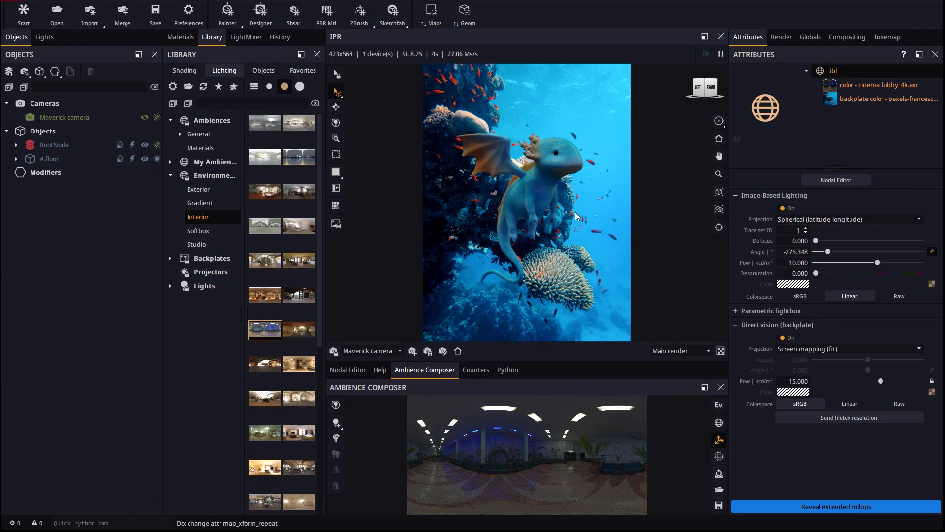
- Set the Maverick camera's focal length to 80 mm and reframe the dragon above the coral
mouse_move(526, 209)
left_mouse_down()
mouse_move(546, 208)
mouse_move(515, 210)
left_mouse_up()
left_click(442, 351)
left_click_drag(822, 283, 858, 284)
type("80")
key("Return")
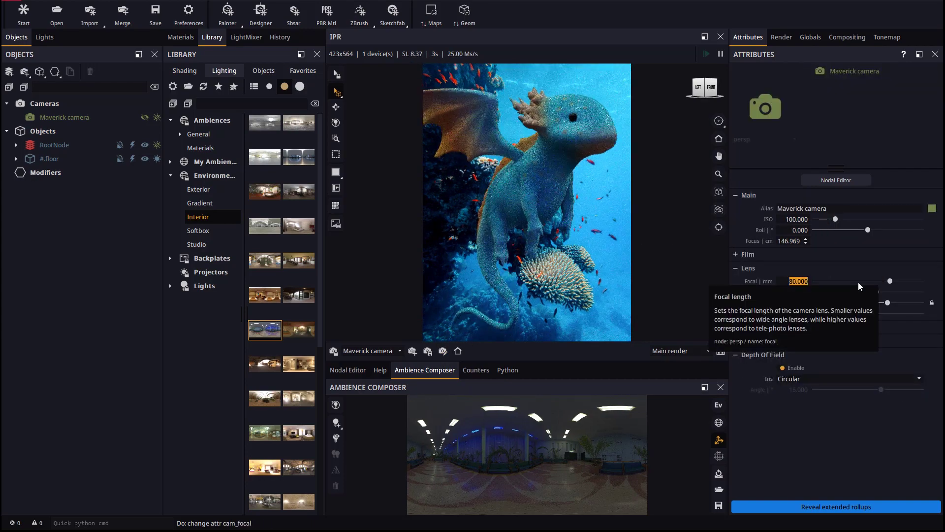
scroll(547, 216, "down", 3)
scroll(538, 213, "up", 2)
left_click_drag(536, 208, 536, 209)
scroll(535, 204, "down", 1)
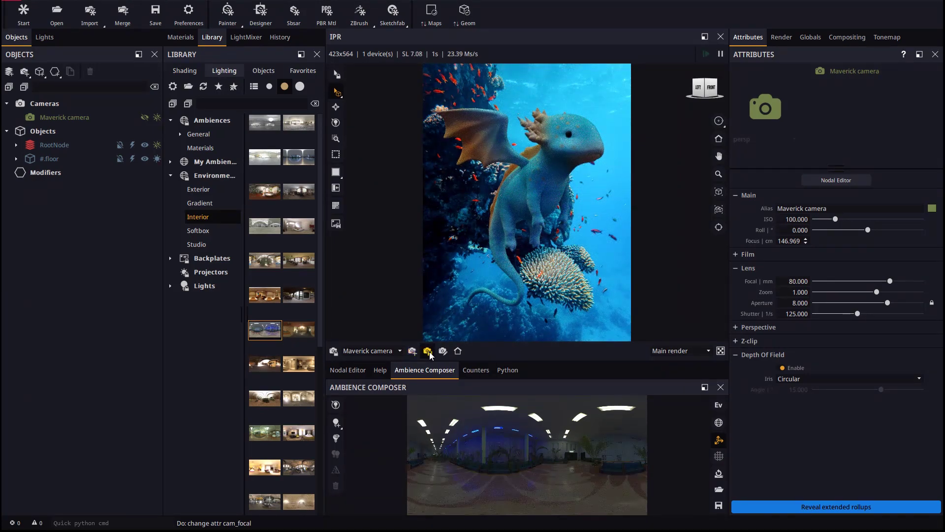
- Turn off the Disable global DOF option and focus the camera on the dragon's body
right_click(522, 187)
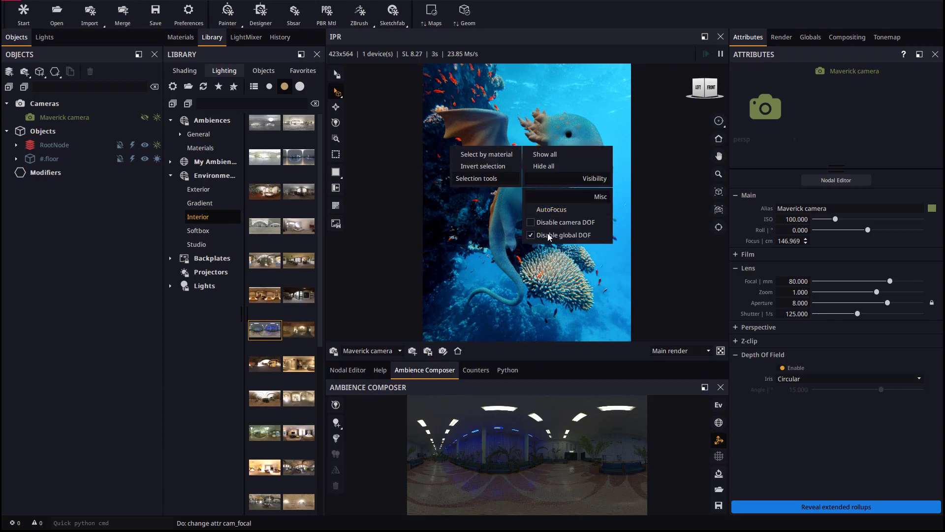
left_click(548, 234)
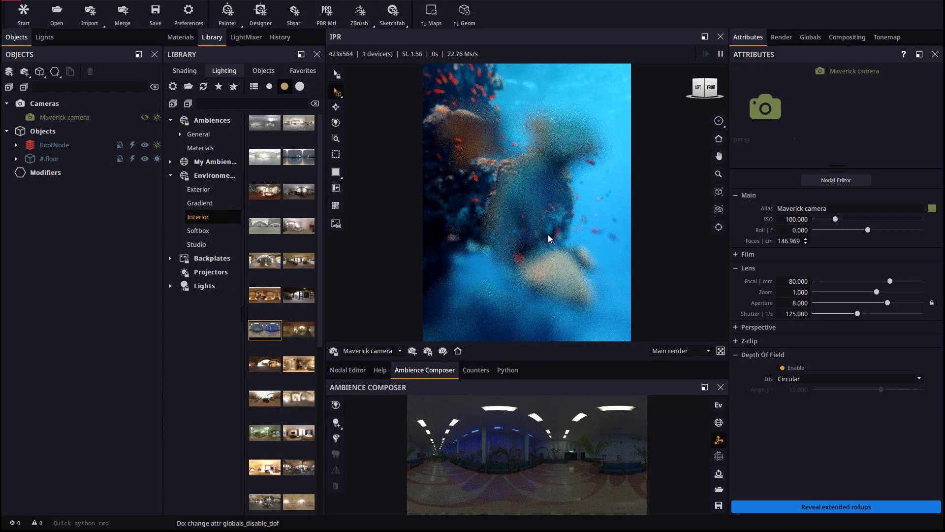
left_click(527, 194)
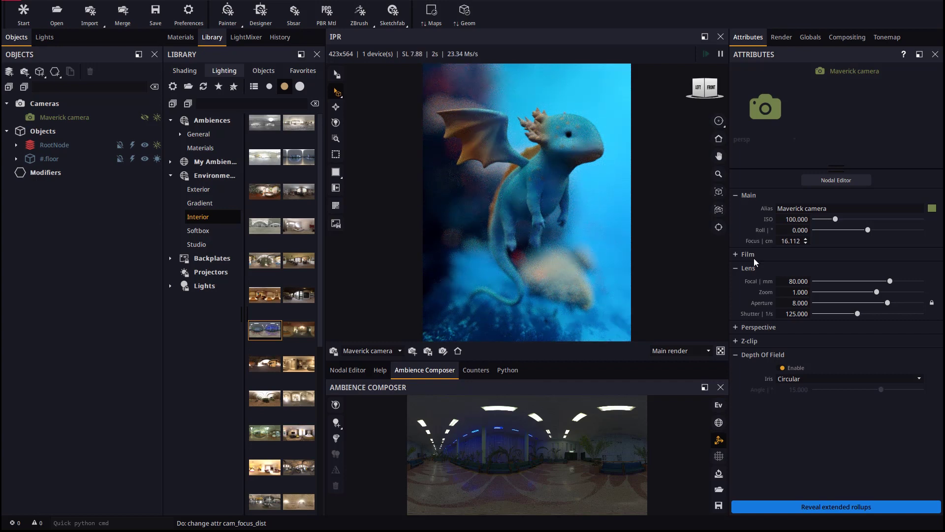
- Lock the camera's exposure and, using the focus overlay, focus on the dragon's head and set the aperture to about 21.07
left_click(932, 302)
left_click(719, 227)
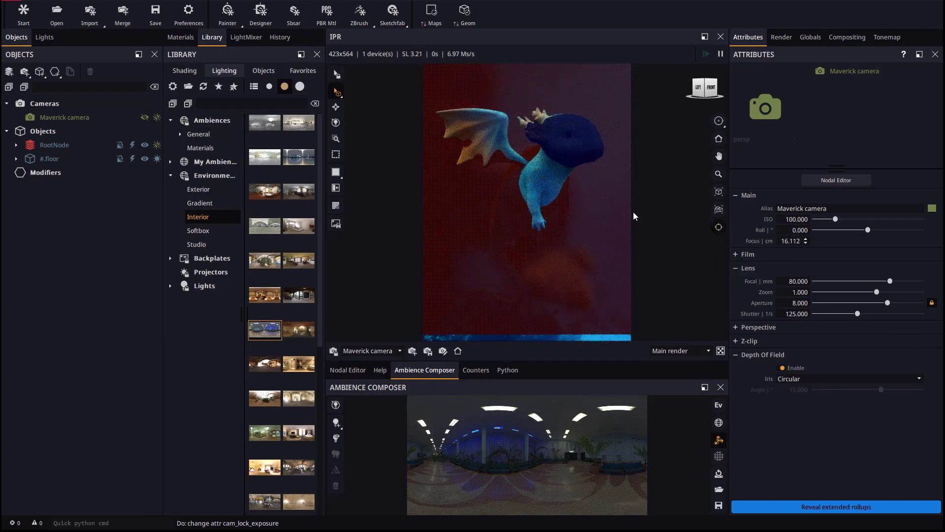
mouse_move(888, 304)
left_mouse_down()
mouse_move(878, 305)
mouse_move(900, 303)
left_mouse_up()
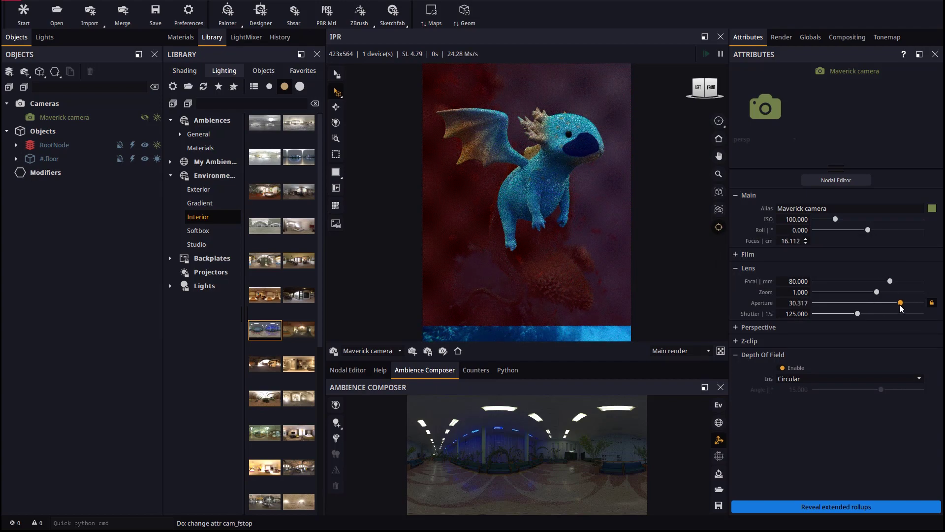
left_click(554, 146)
left_click_drag(902, 302, 899, 305)
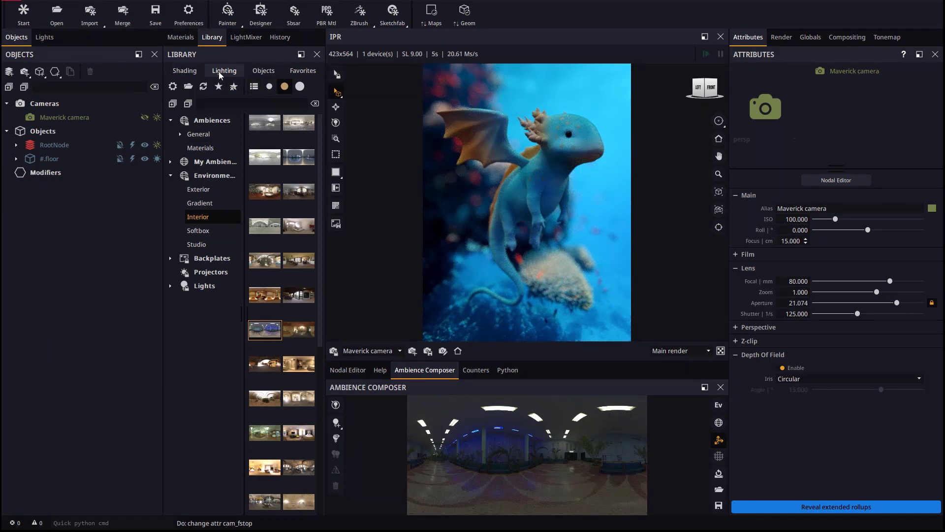
- Add a Circular AC light from the lighting library onto the dragon's chest
left_click(201, 289)
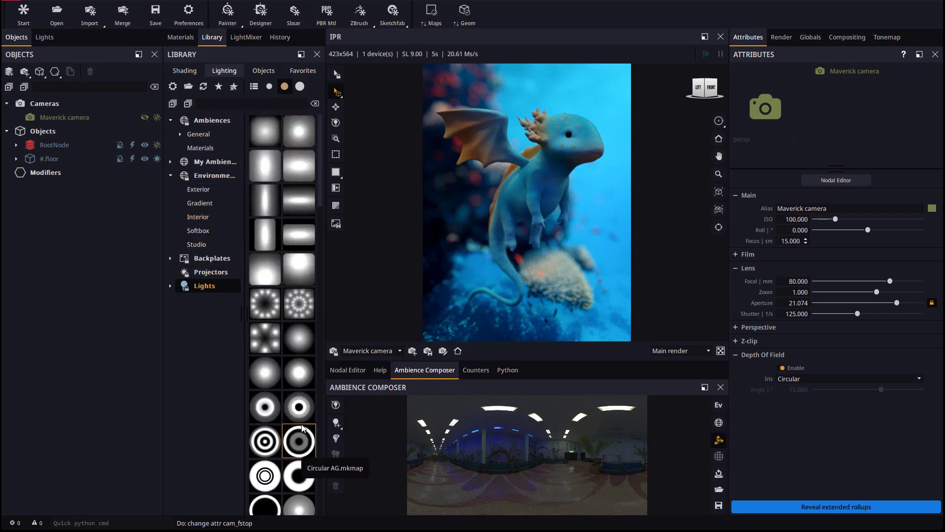
left_click_drag(294, 385, 560, 180)
left_click(559, 180)
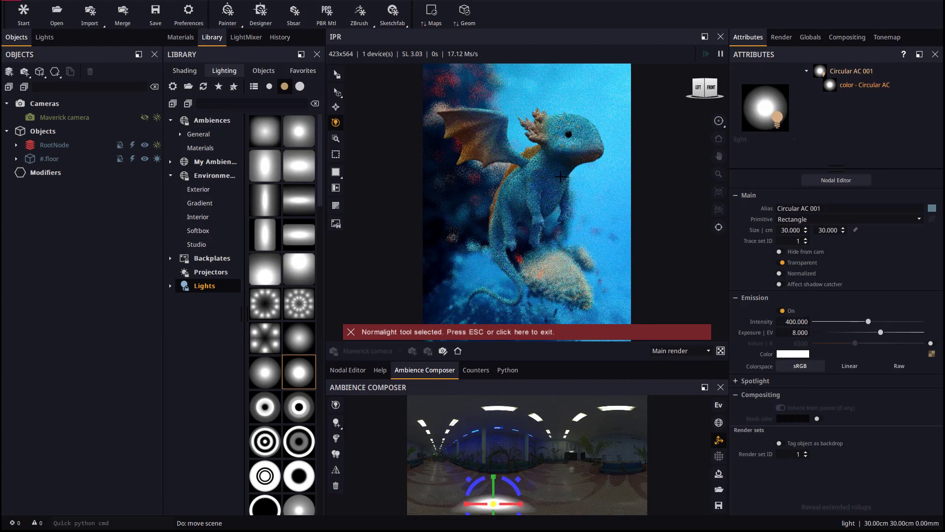
- Delete the #.floor object from the scene
left_click(53, 158)
left_click(89, 72)
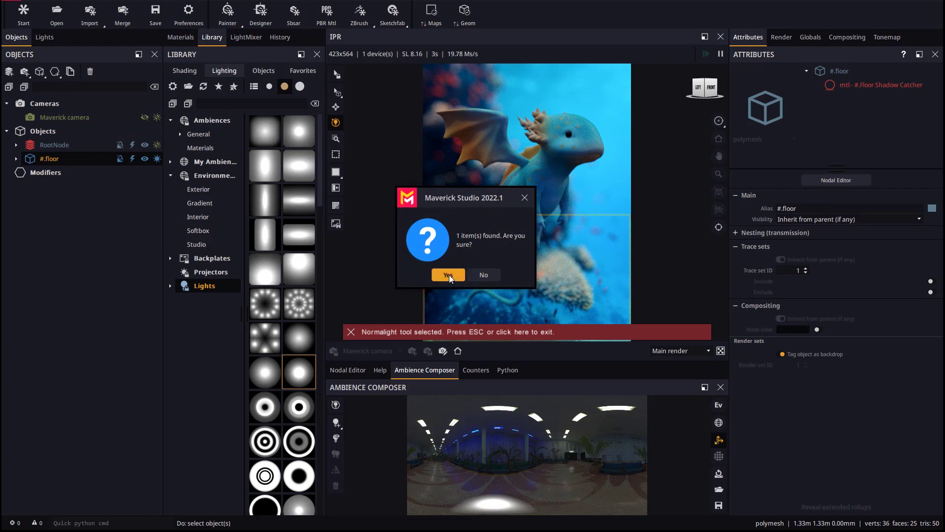
left_click(448, 276)
- Reposition the Circular AC light with the Normalight tool so it illuminates the dragon's front
left_click(560, 181)
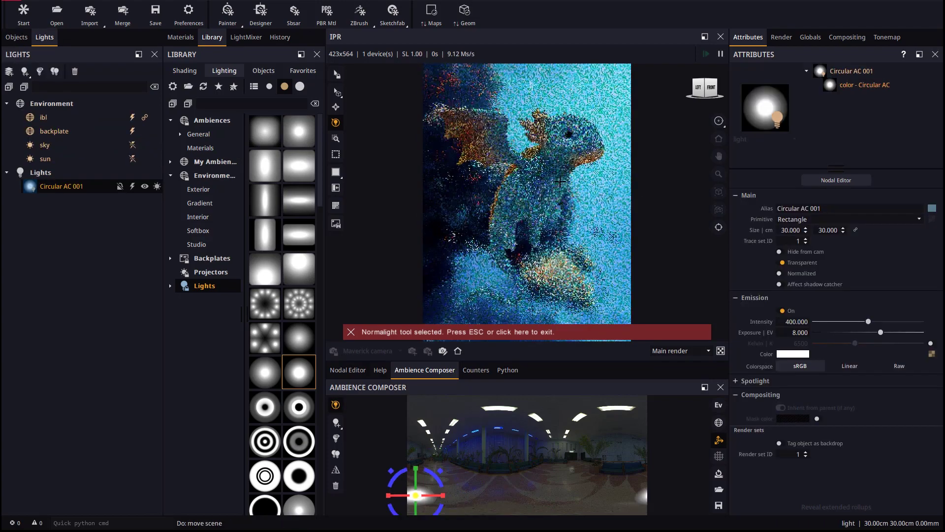
left_click_drag(560, 181, 576, 212)
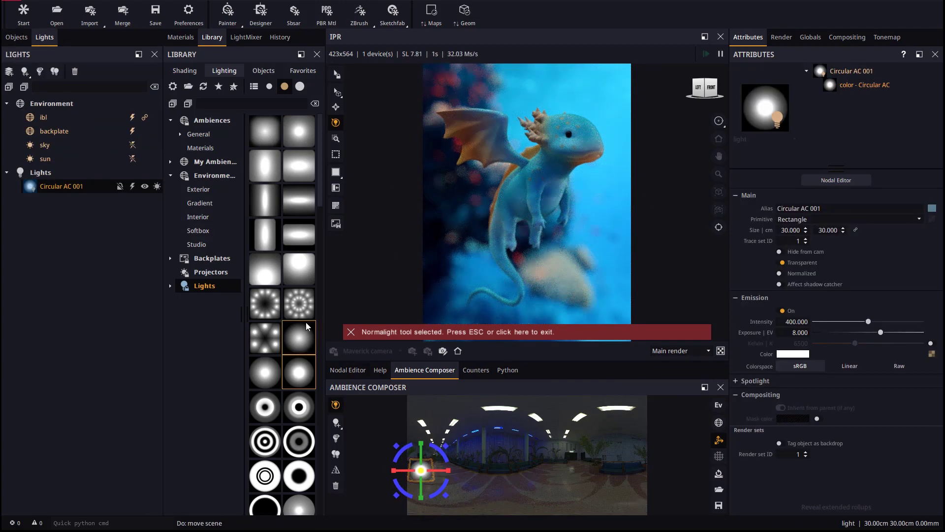
- Add a Circular AB light from the lighting library onto the dragon's back and set its intensity to about 970
left_click_drag(265, 372, 536, 219)
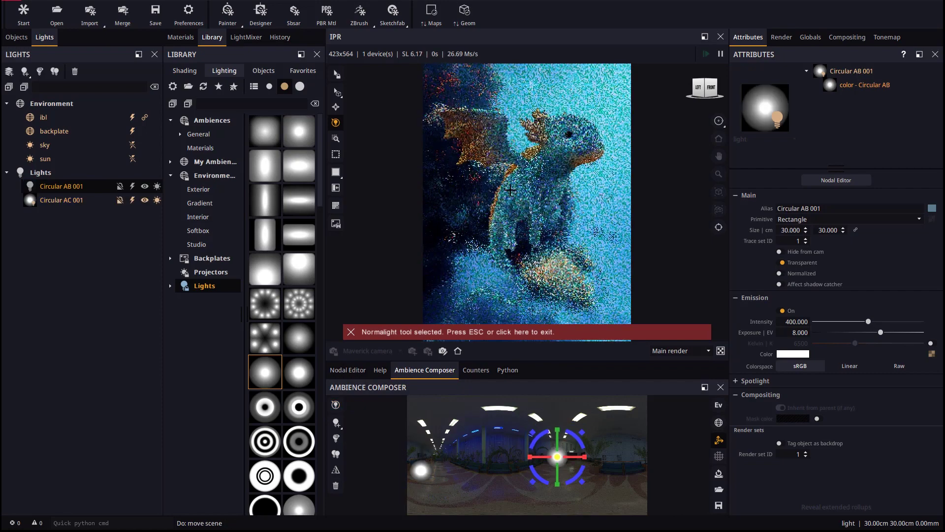
left_click_drag(873, 321, 875, 321)
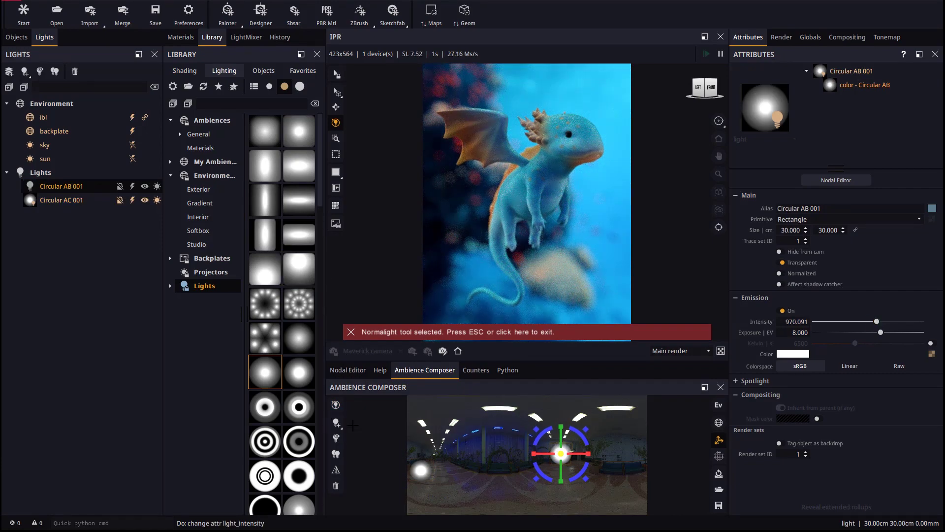
- Create a hard spotlight and position it with the Normalight tool so it lights the dragon's head from above
left_click(337, 423)
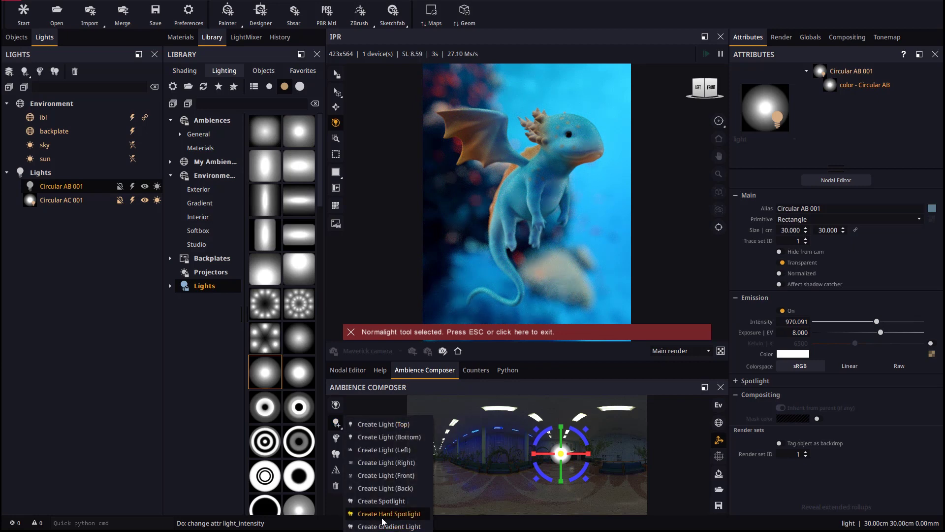
left_click(406, 514)
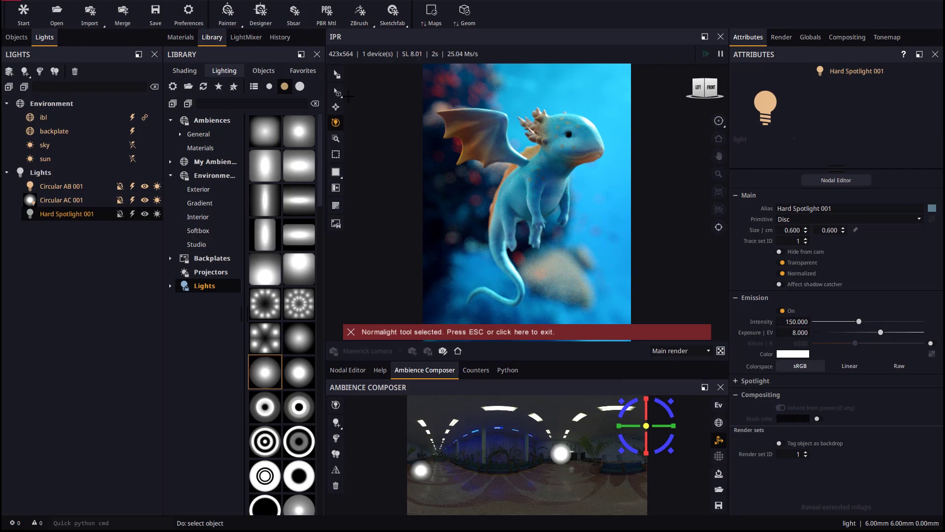
left_click(580, 129)
left_click(587, 128)
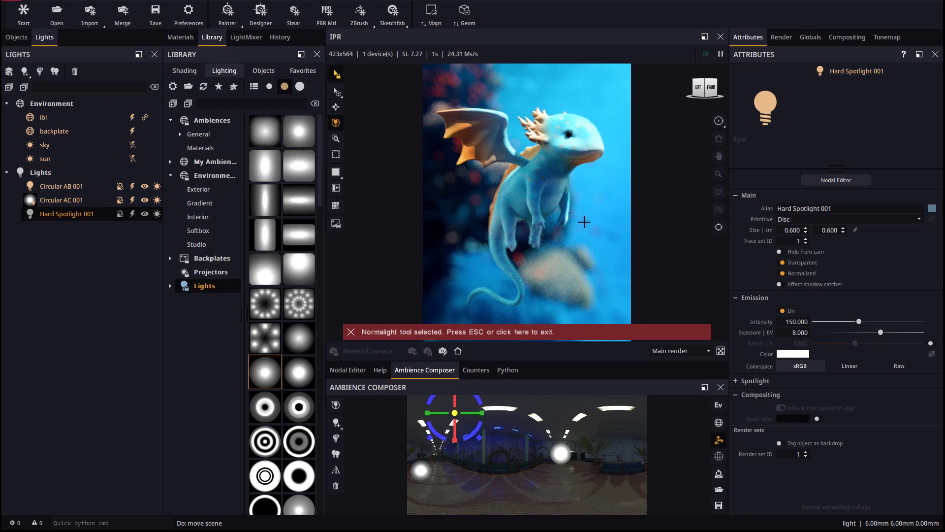
- Assign Projector_120.jpg from the library's projectors to the hard spotlight
left_click(211, 272)
scroll(280, 197, "down", 5)
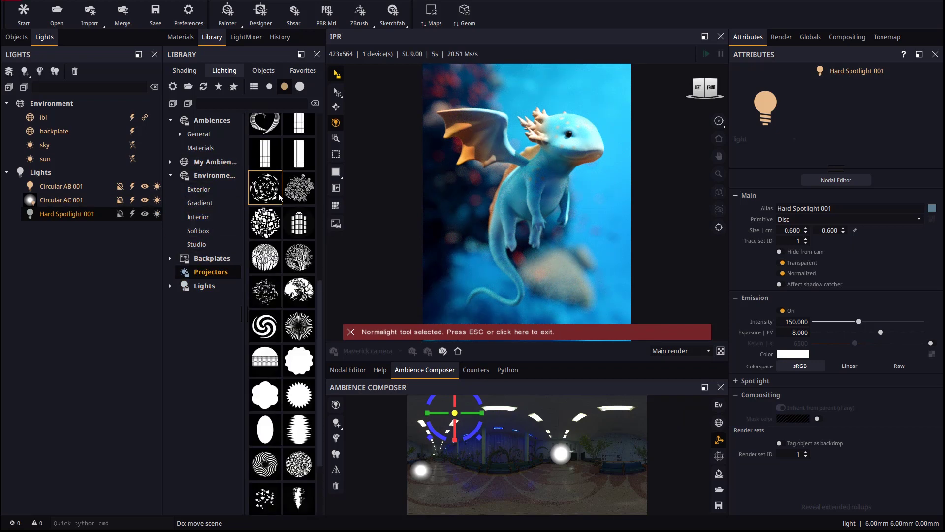
scroll(276, 196, "down", 10)
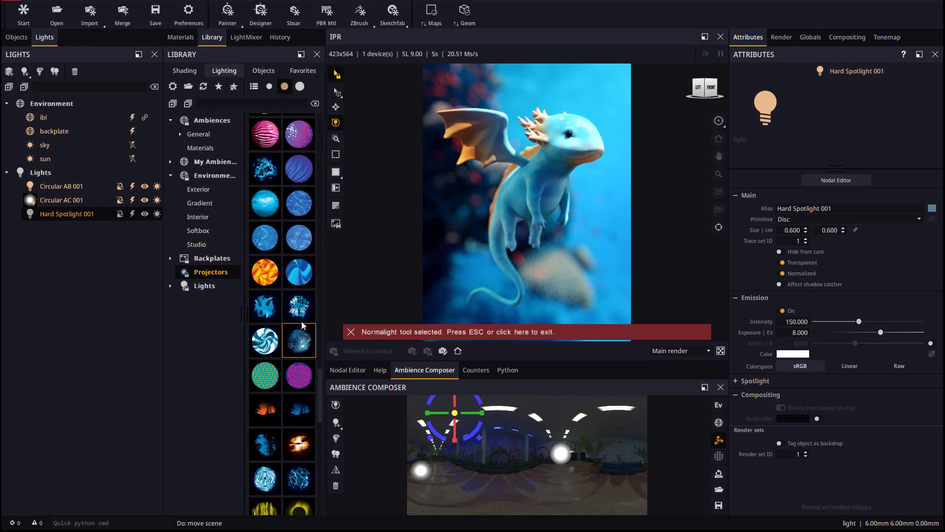
left_click_drag(304, 315, 55, 215)
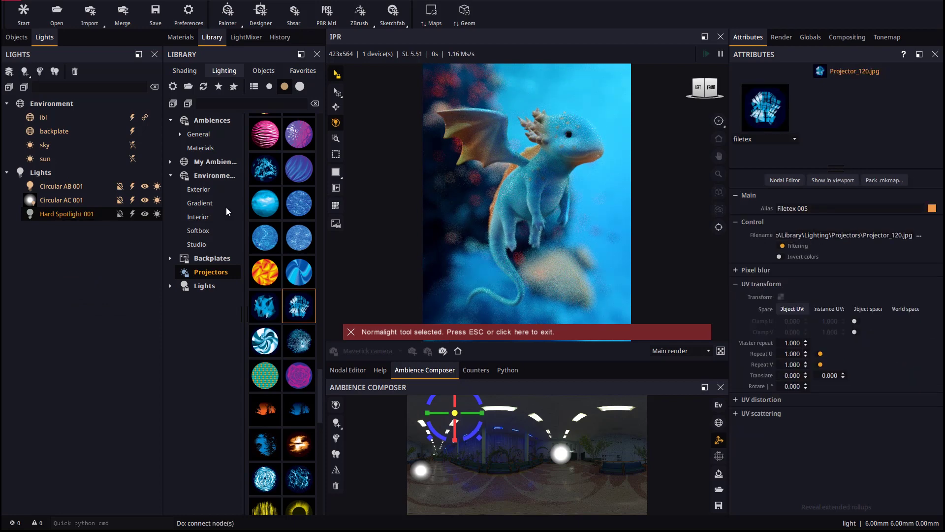
- Turn off both Circular lights and the ibl, keep the backplate on, and set the hard spotlight's angle to about 32 and intensity to about 53.6
left_click(132, 186)
left_click(132, 131)
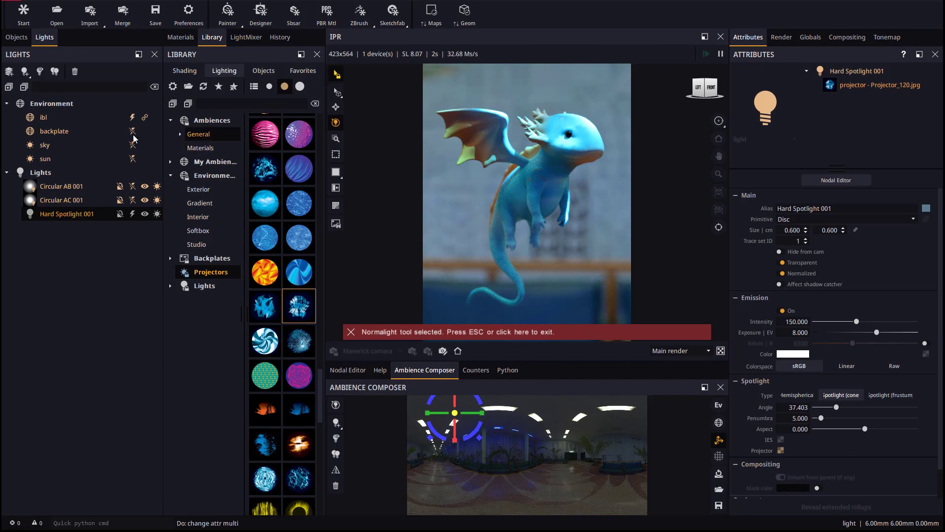
left_click(132, 130)
left_click(132, 118)
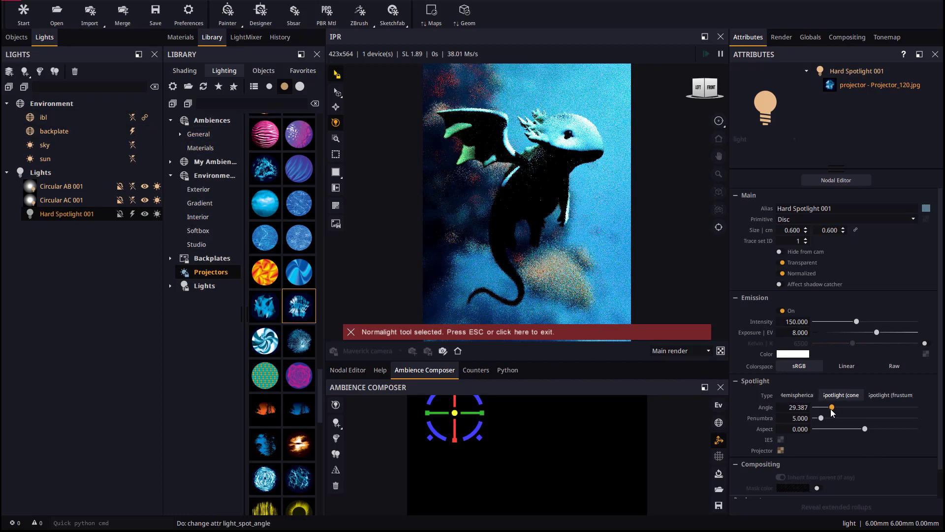
mouse_move(836, 408)
left_mouse_down()
mouse_move(805, 411)
mouse_move(835, 410)
left_mouse_up()
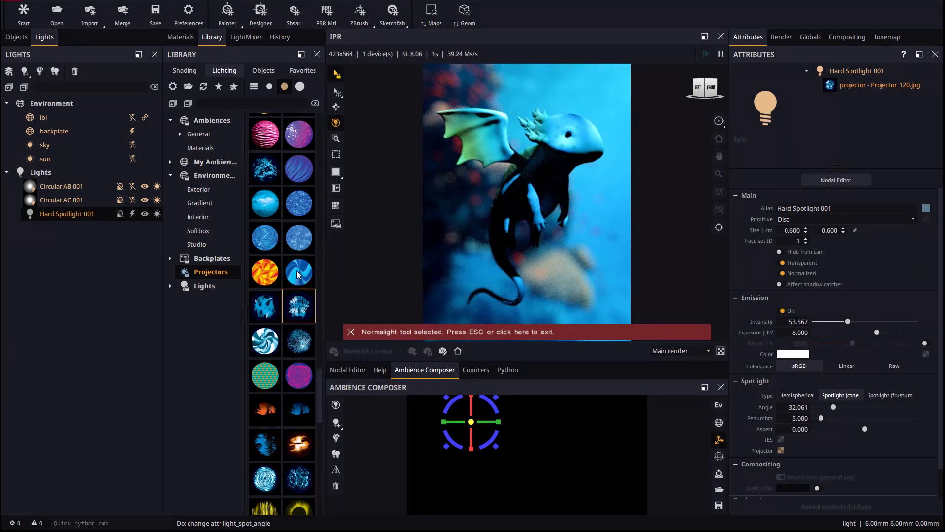
- Replace the spotlight's projector with Projector_122.jpg, set the spot angle to about 30.3 and leave the Normalight tool
left_click_drag(300, 339, 73, 225)
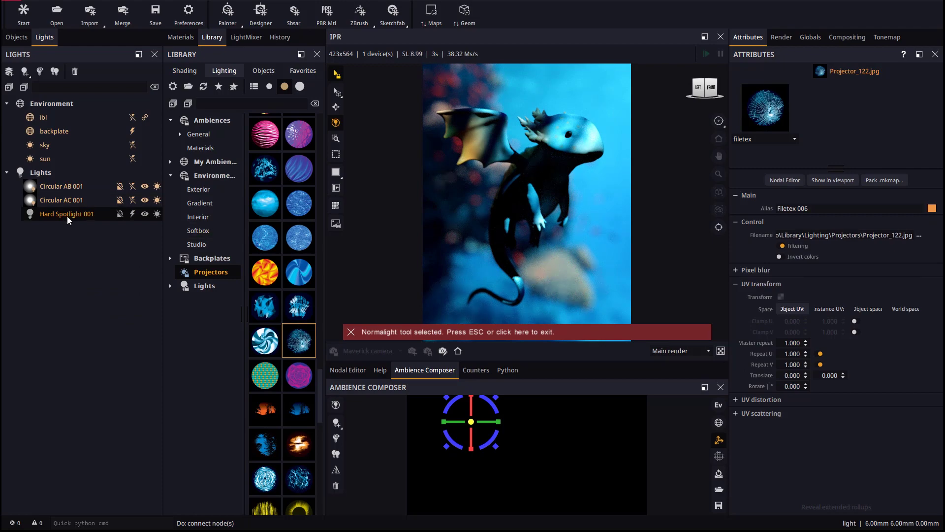
mouse_move(833, 408)
left_mouse_down()
mouse_move(843, 408)
mouse_move(833, 408)
left_mouse_up()
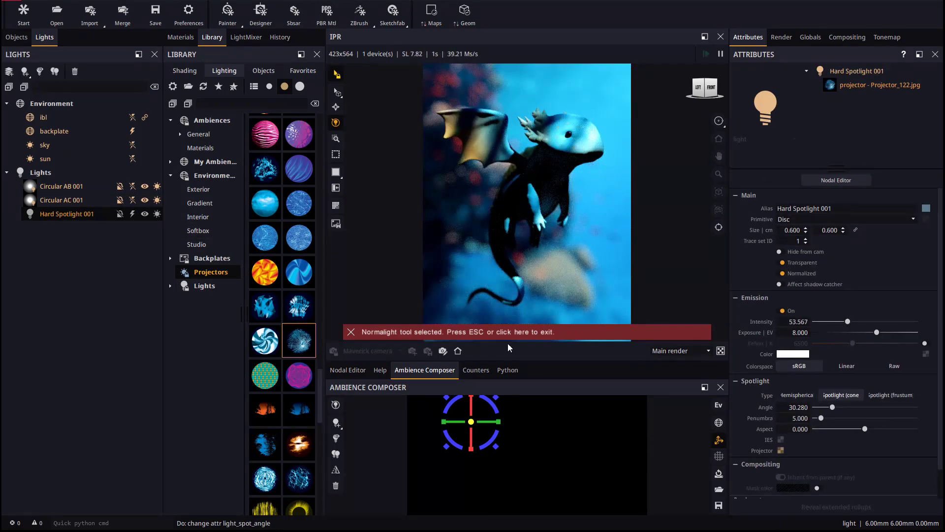
left_click(512, 331)
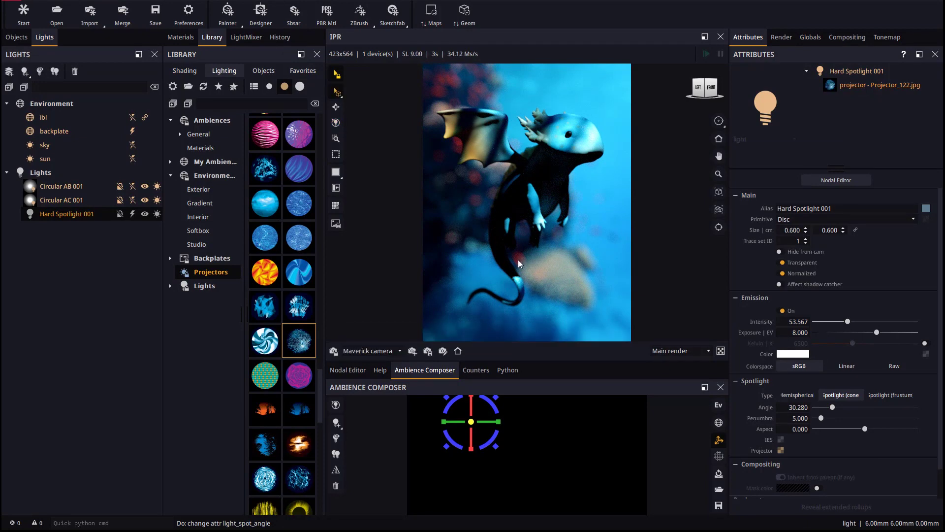
left_click(337, 89)
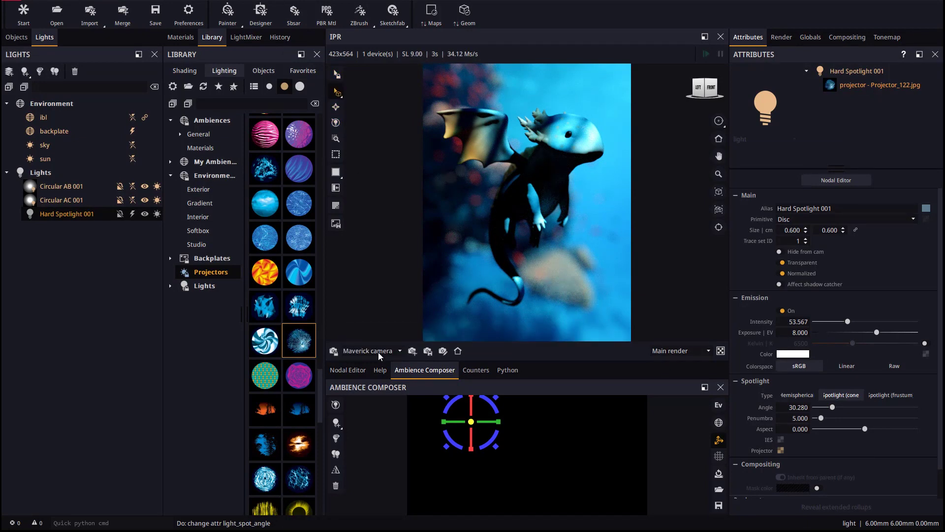
- Turn the two Circular lights and the ibl environment back on
left_click(132, 200)
left_click(132, 186)
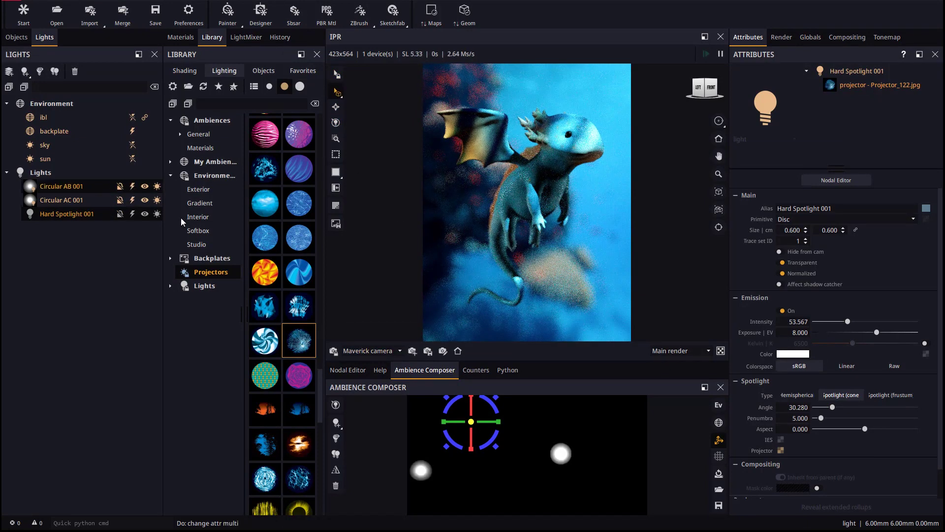
left_click(132, 117)
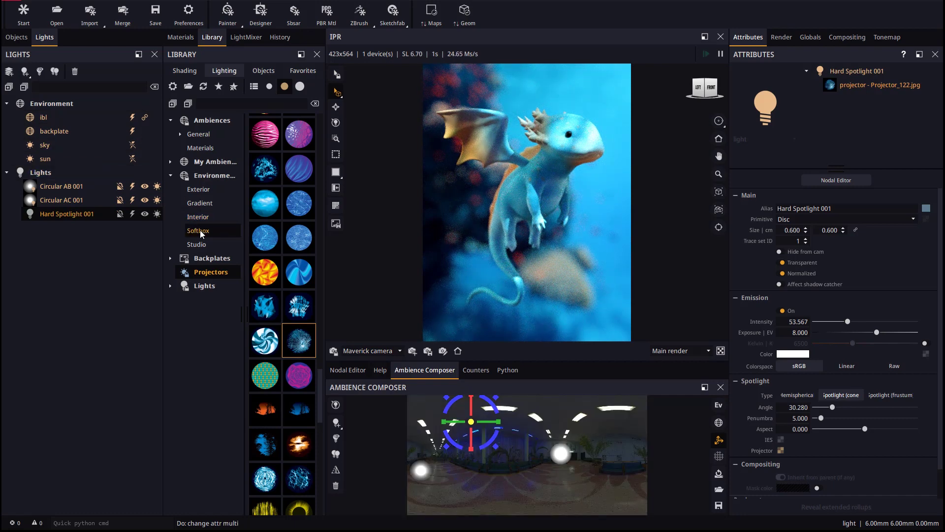
- Create a bottom light that illuminates the dragon from below
left_click(336, 422)
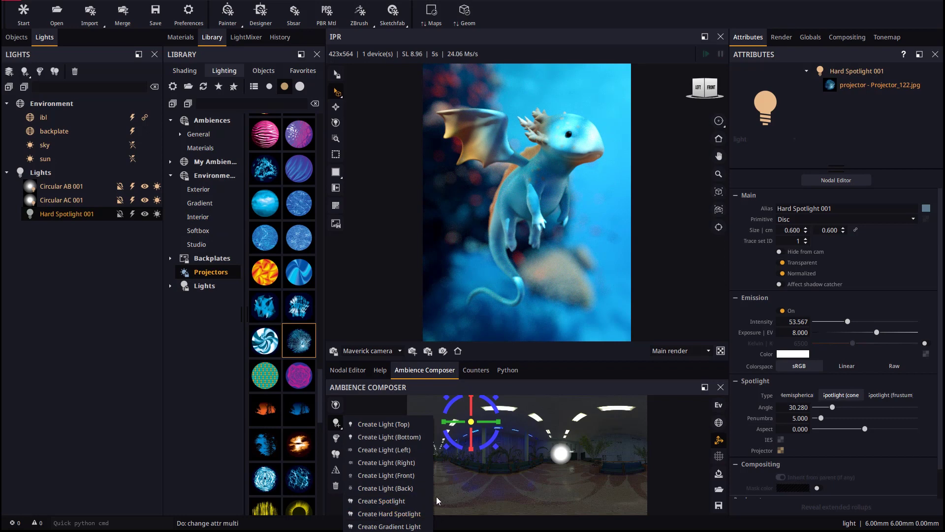
left_click(406, 436)
left_click(524, 250)
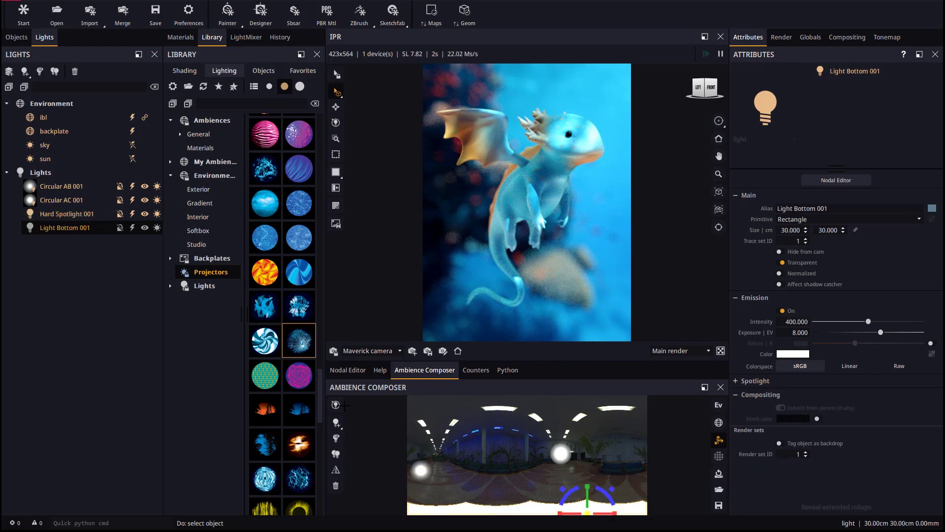
left_click(336, 422)
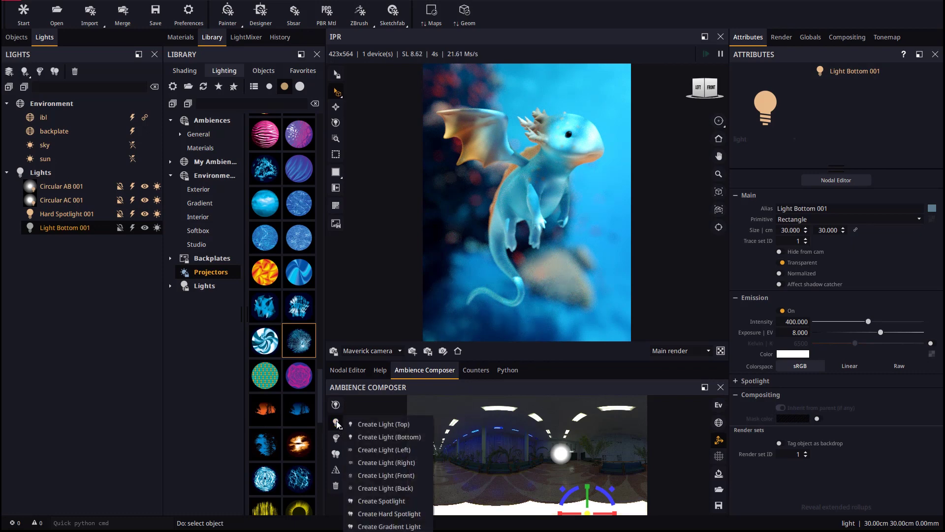
left_click(513, 293)
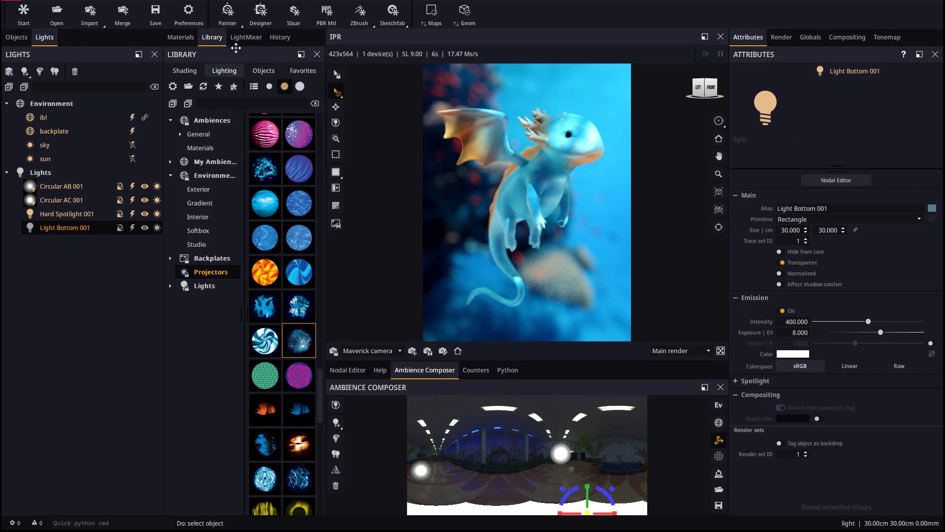
- Engage the LightMixer and mute all of its channels
left_click(247, 37)
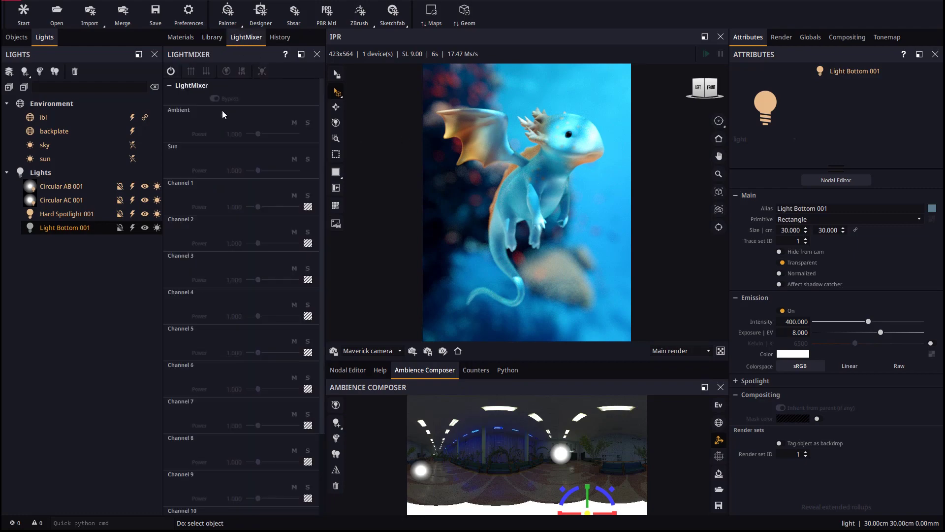
left_click(171, 71)
left_click(206, 71)
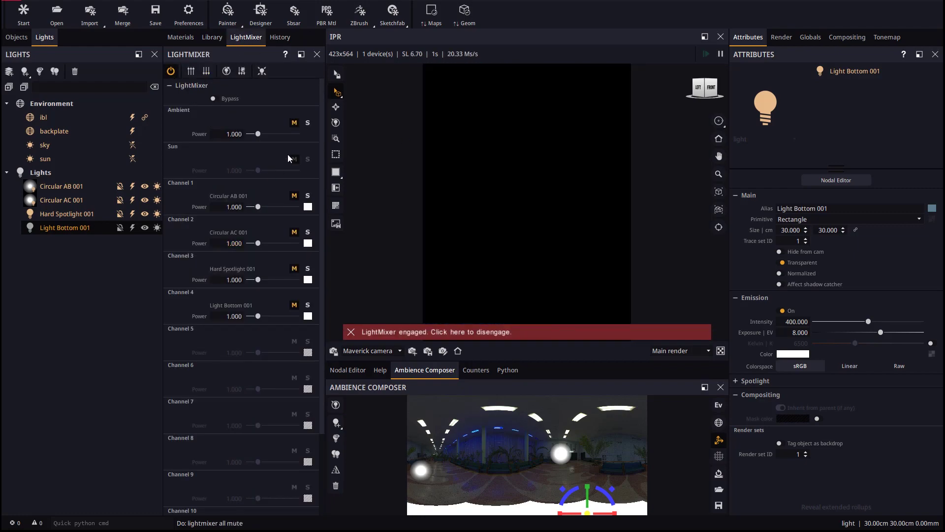
- Unmute the Ambient, Circular AB and Circular AC channels and set their powers to about 0.467, 2.361 and 2.672
left_click(295, 122)
left_click_drag(257, 135, 256, 136)
left_click(295, 196)
left_click_drag(258, 207, 262, 207)
left_click(294, 233)
left_click_drag(258, 243, 261, 243)
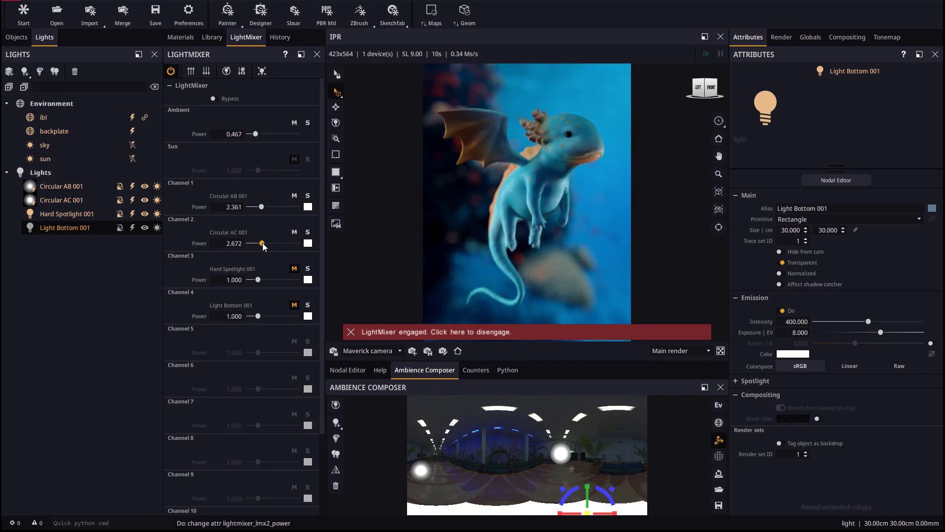
- Unmute the Hard Spotlight and Light Bottom channels and set their powers to about 0.835 and 0.338
left_click(294, 269)
left_click_drag(258, 279, 258, 279)
left_click(294, 305)
left_click_drag(257, 316, 255, 316)
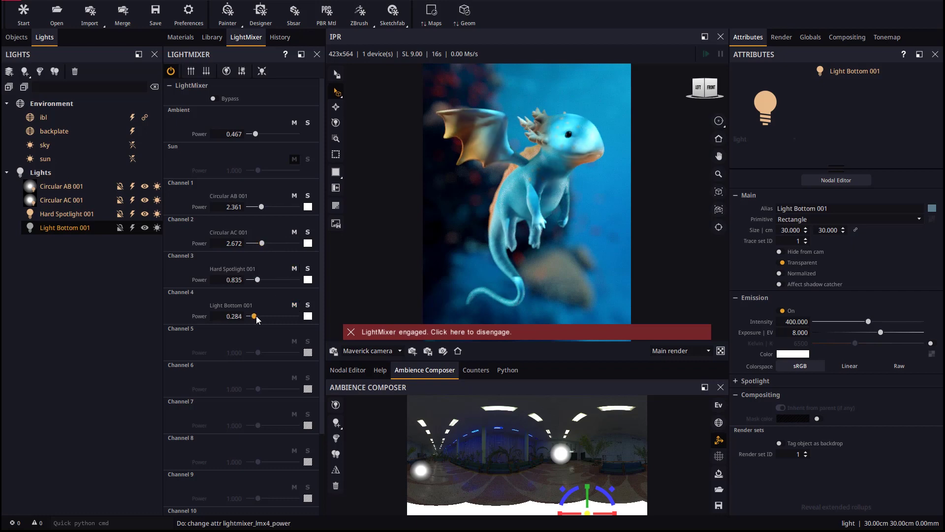
- Tint the Light Bottom channel a warm yellow using the preset color swatches
left_click(307, 316)
left_click(383, 445)
left_click(329, 446)
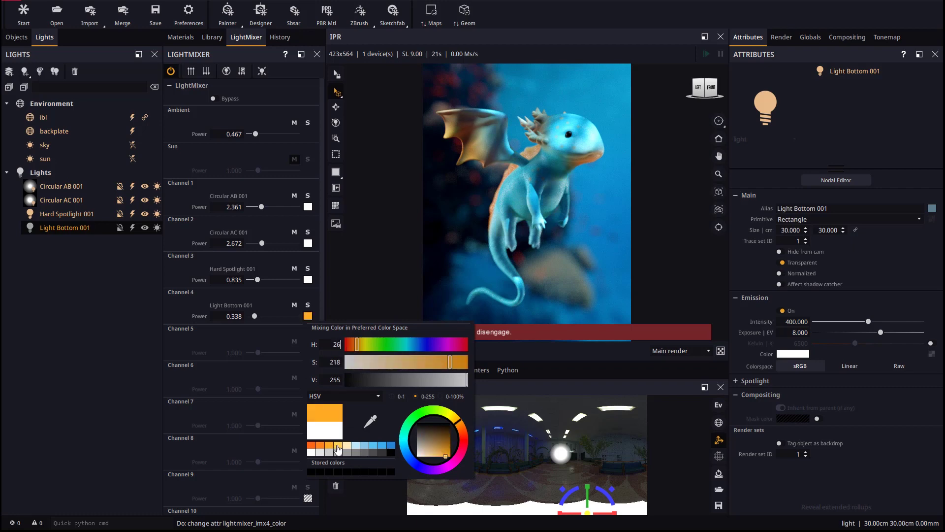
left_click(337, 446)
- Tint the Circular AB channel a soft mint green and consolidate the LightMixer changes into the scene
left_click(307, 207)
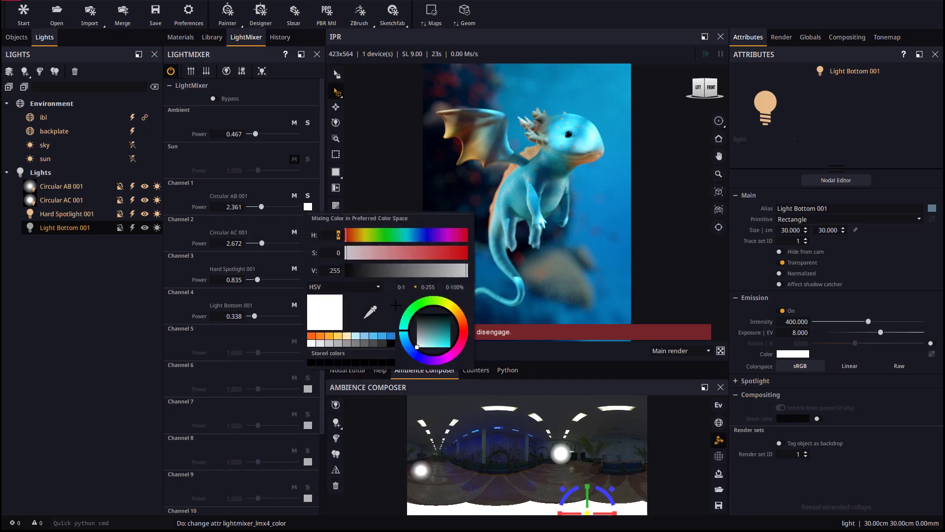
left_click(379, 336)
left_click(412, 310)
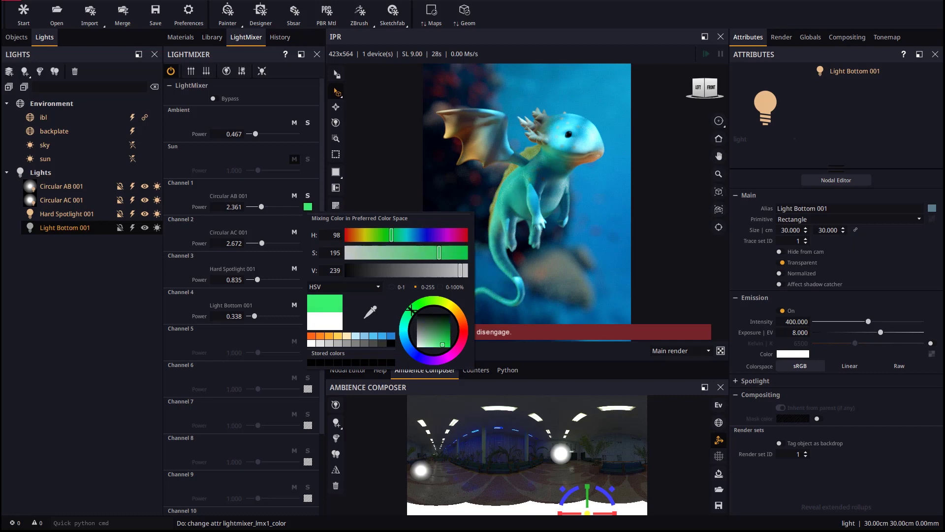
left_click(407, 316)
left_click(425, 253)
left_click(279, 345)
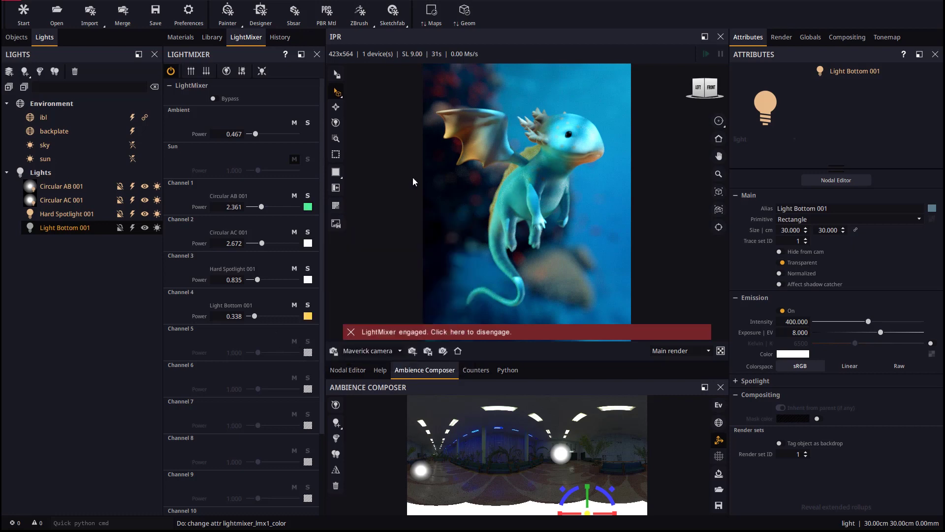
left_click(262, 71)
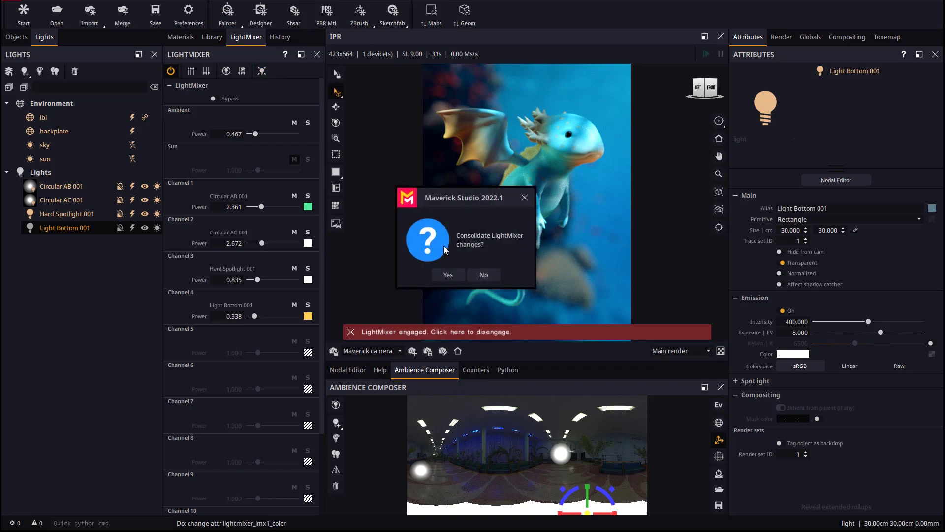
left_click(448, 275)
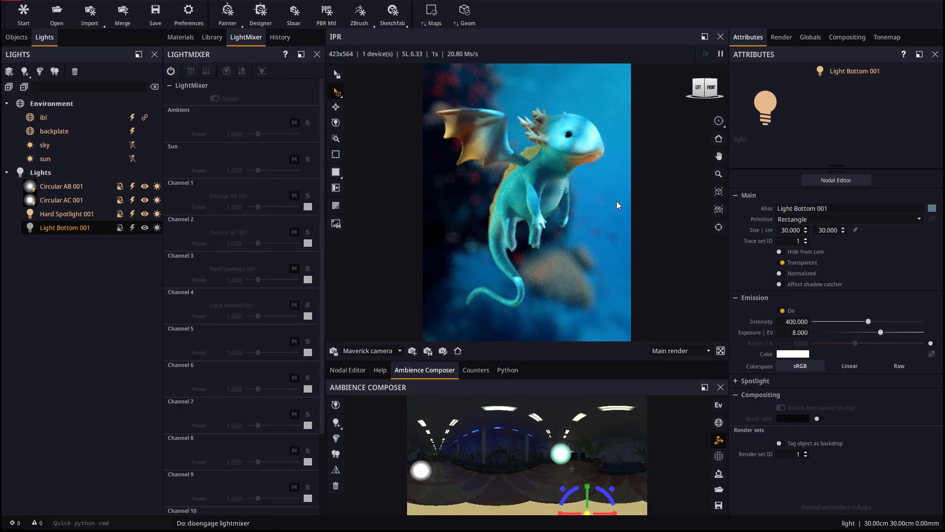
- Adjust the contrast and blacks slightly in the tonemap curves
left_click(886, 37)
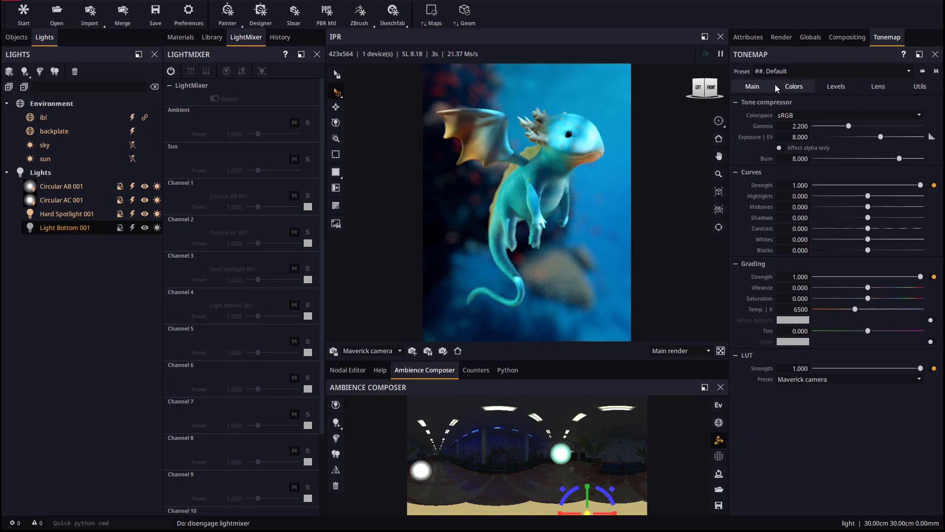
left_click_drag(868, 228, 873, 207)
left_click_drag(868, 250, 874, 207)
- Enable the lens vignette and set its hardness to 0.263, midpoint to 0.249 and roundness to 0.023
left_click(879, 88)
left_click(930, 115)
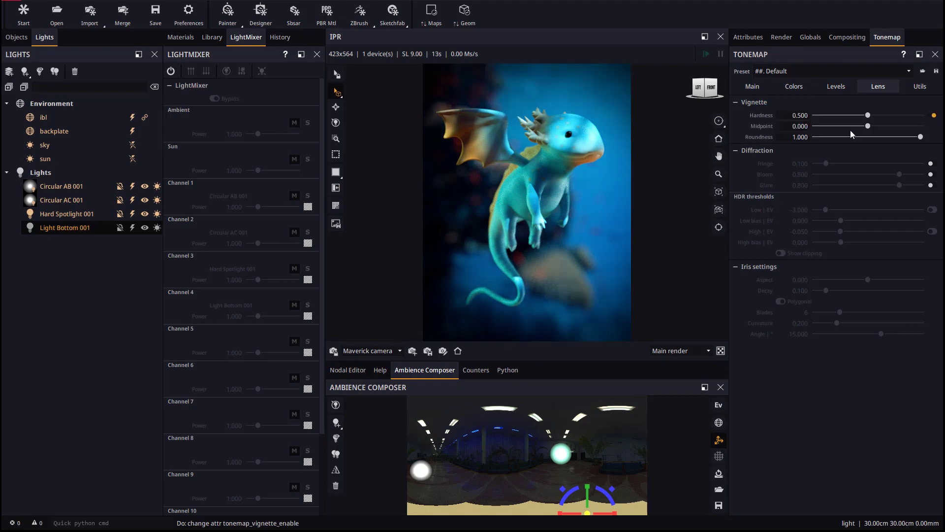
left_click_drag(868, 116, 881, 134)
left_click_drag(835, 115, 843, 116)
left_click_drag(920, 136, 866, 139)
left_click(869, 139)
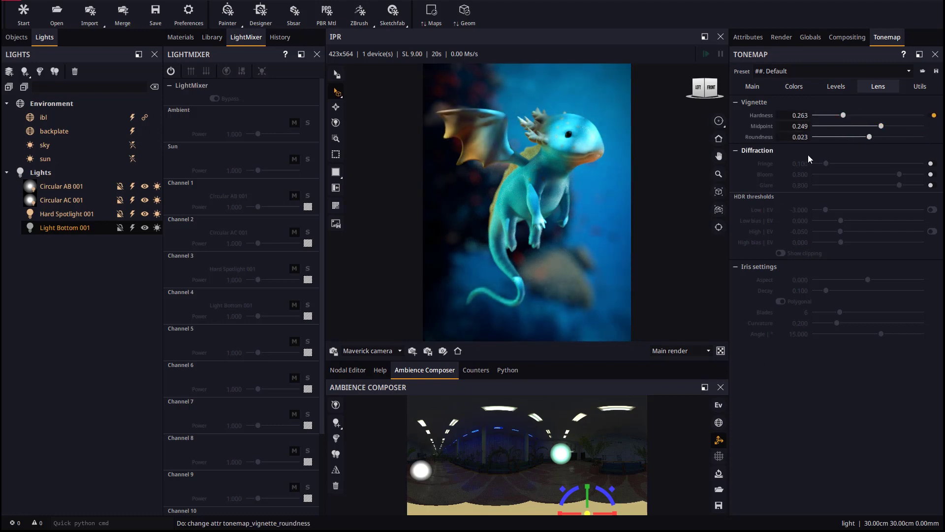
- Enlarge the IPR render view and select the dragon's body
left_click(780, 38)
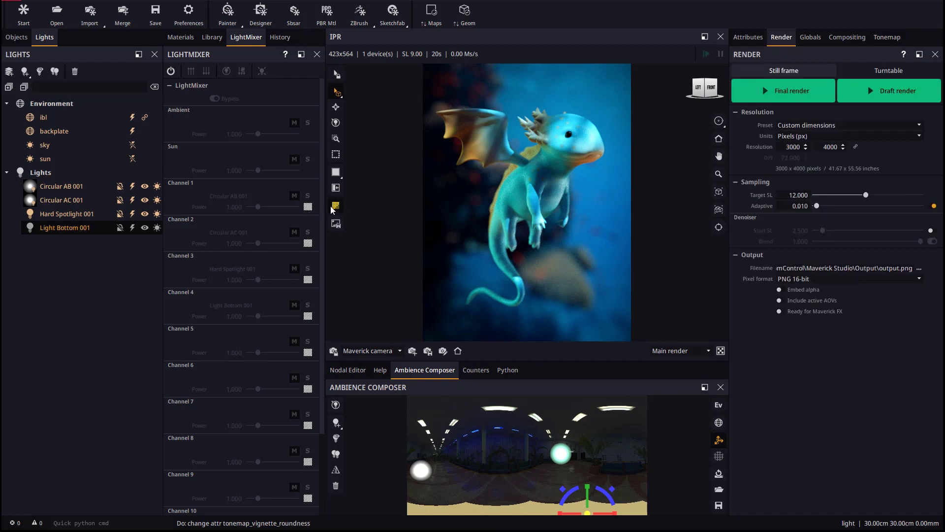
left_click(430, 157)
left_click_drag(540, 366, 540, 407)
left_click(616, 165)
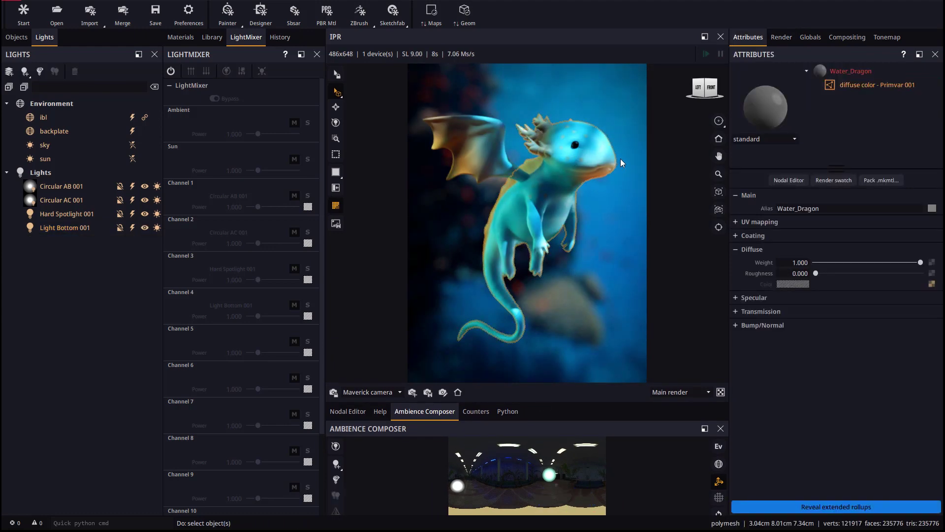
- Set the Eyes material's specular weight to 1.000 and roughness to 0.216, and inspect the dragon's head in a magnified view
left_click(575, 147)
left_click(754, 298)
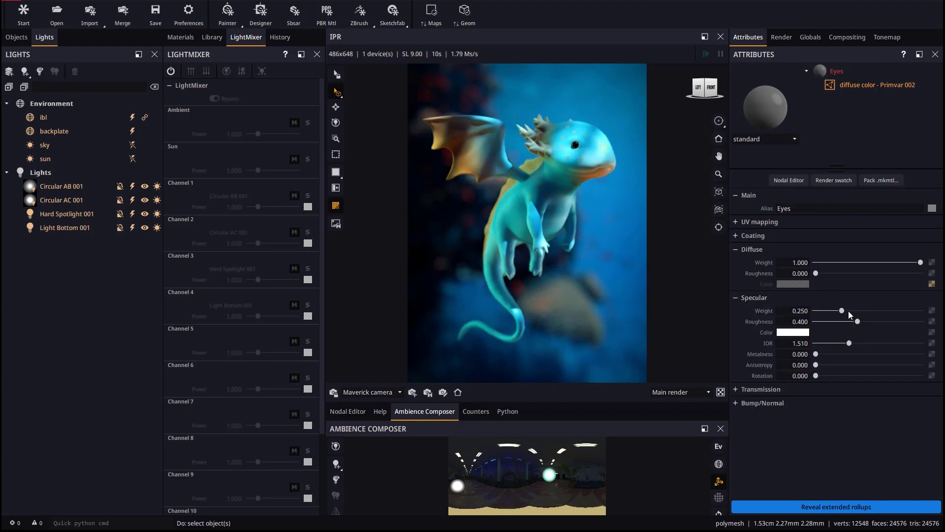
left_click_drag(843, 311, 921, 311)
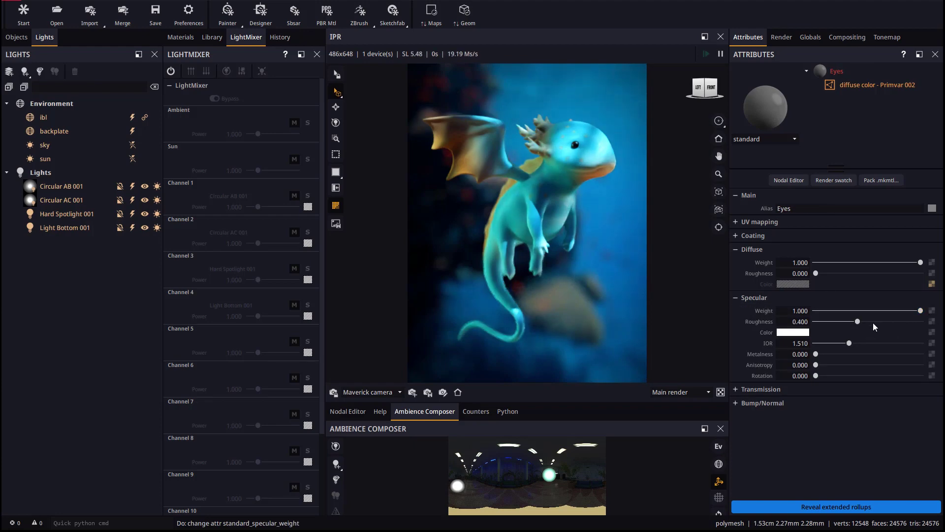
left_click_drag(857, 321, 839, 322)
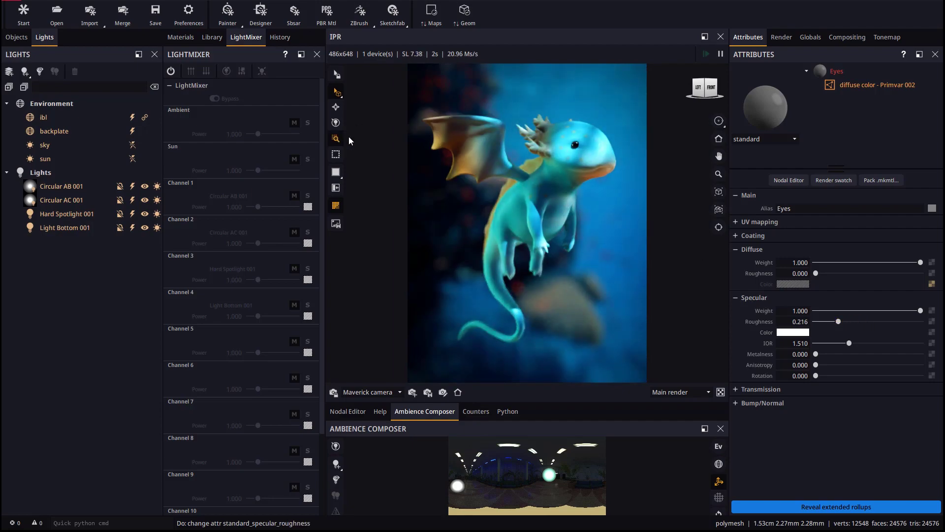
scroll(557, 142, "up", 5)
left_click_drag(600, 145, 548, 151)
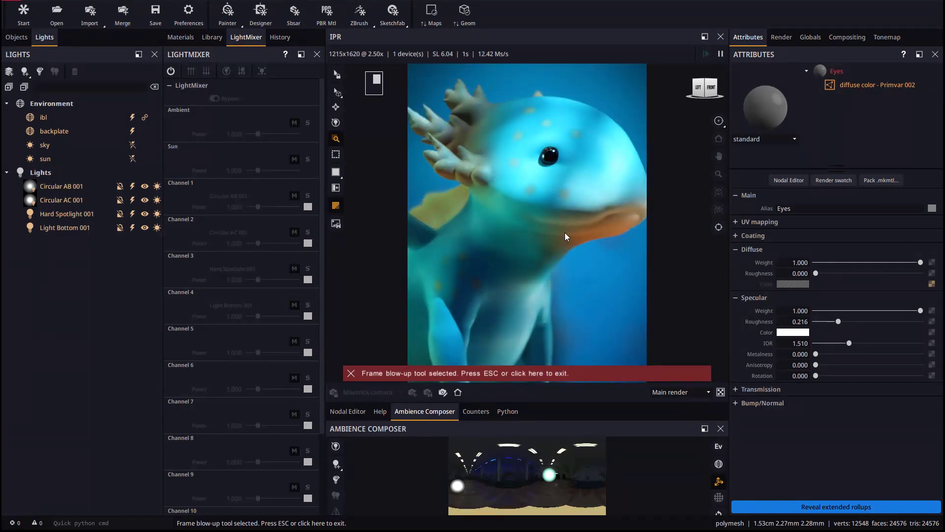
left_click(526, 374)
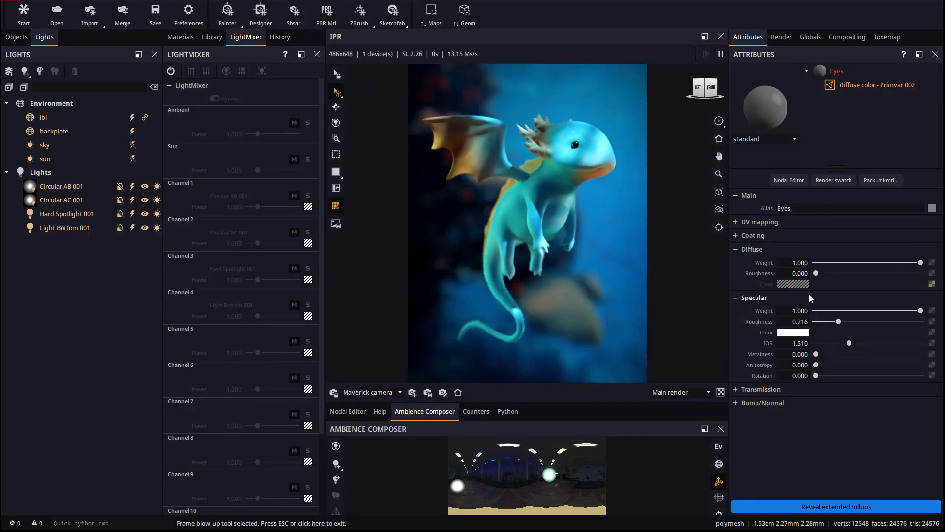
- Give the Water_Dragon material sub-surface scattering using its diffuse color map, weight 0.567, scale 0.320 cm and radius X 0.178, Y 0.302, Z 3.388
left_click(531, 194)
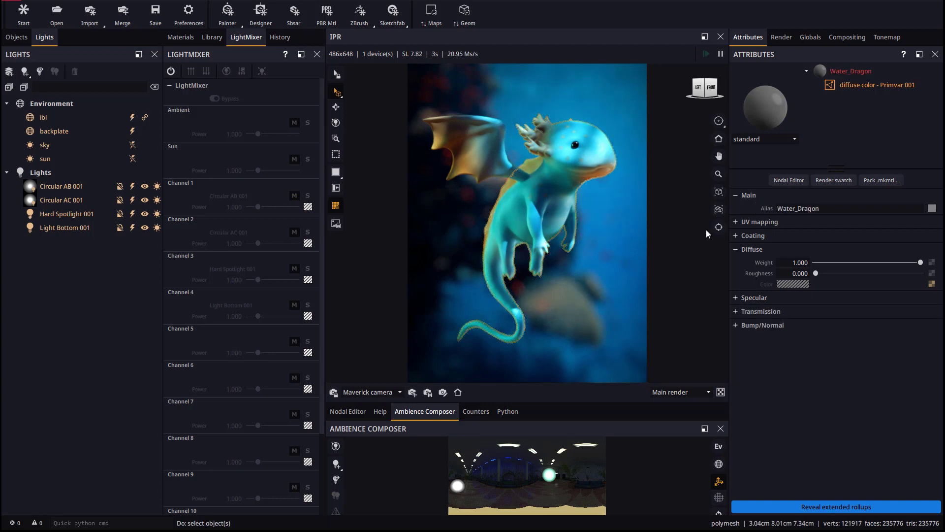
left_click(832, 507)
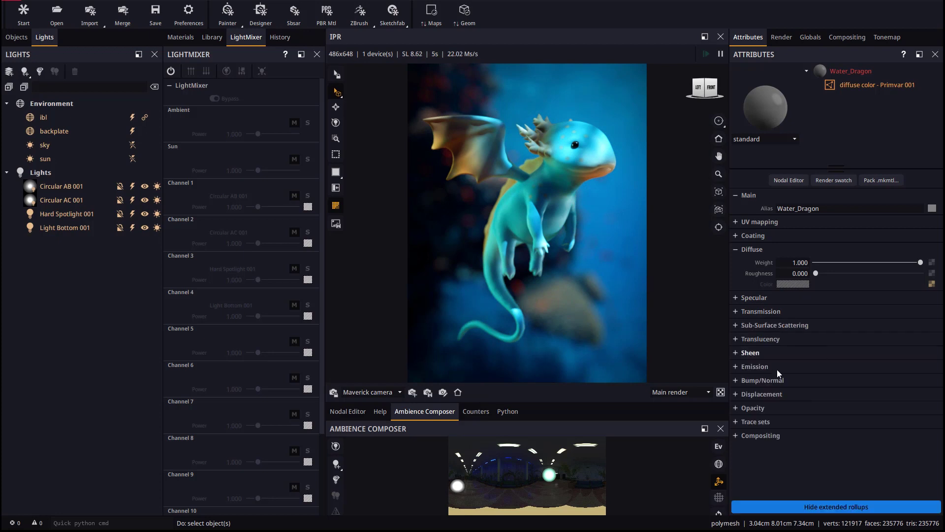
left_click(758, 325)
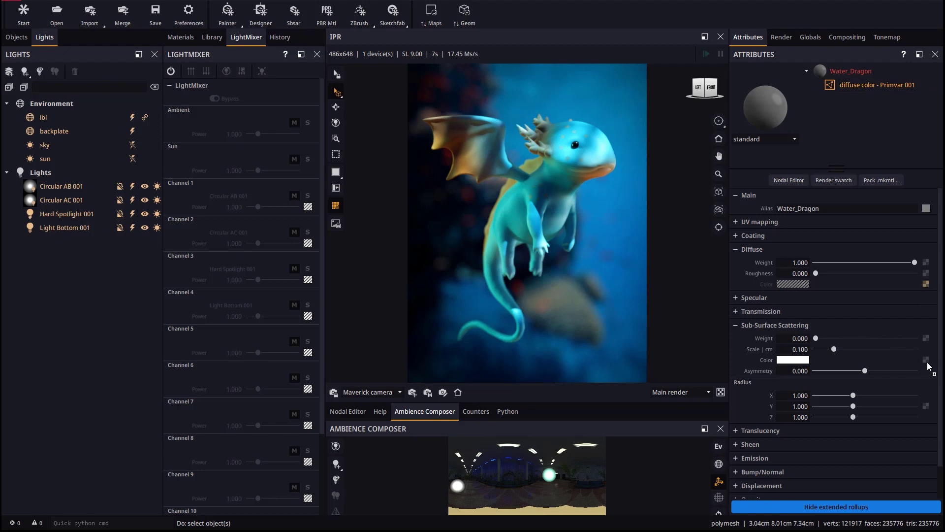
left_click_drag(929, 365, 926, 362)
left_click_drag(816, 338, 844, 349)
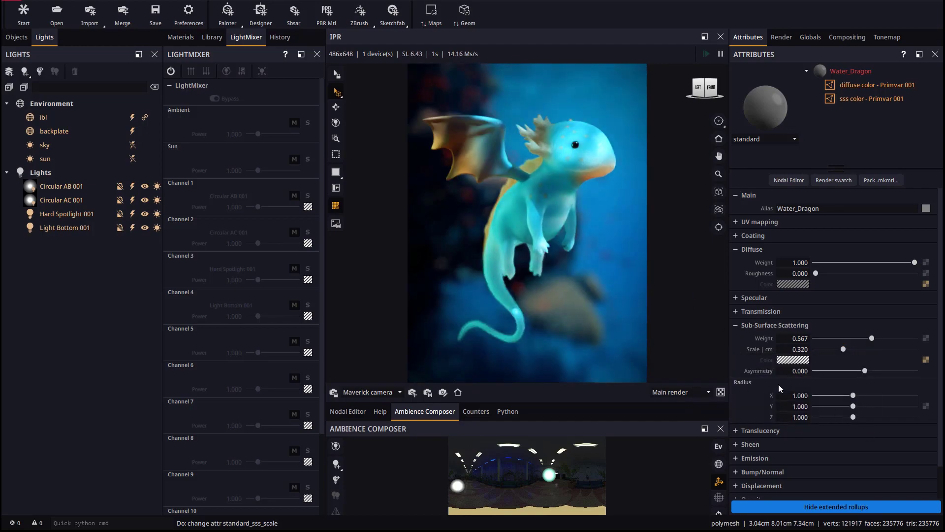
mouse_move(853, 396)
left_mouse_down()
mouse_move(837, 396)
mouse_move(838, 407)
mouse_move(866, 417)
mouse_move(839, 395)
left_mouse_up()
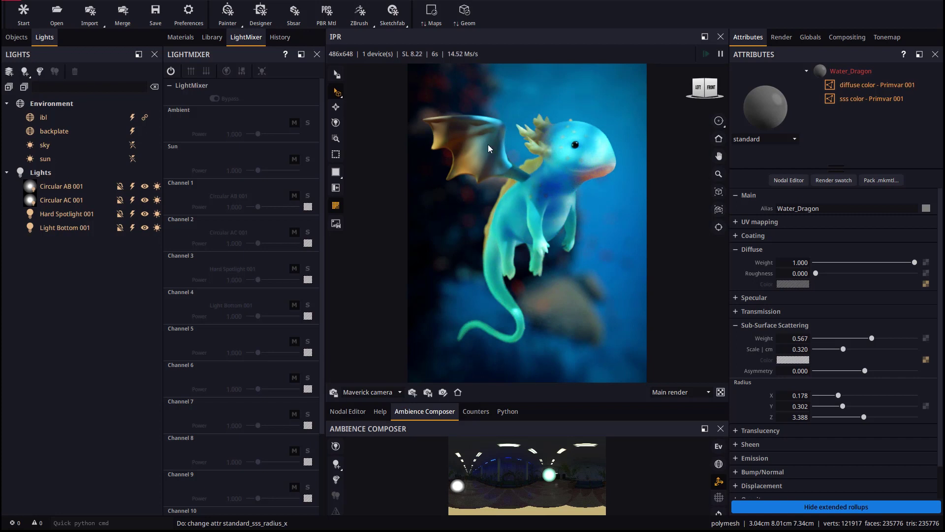
- Reuse the Wings material's diffuse color map as its sub-surface scattering color
left_click(475, 149)
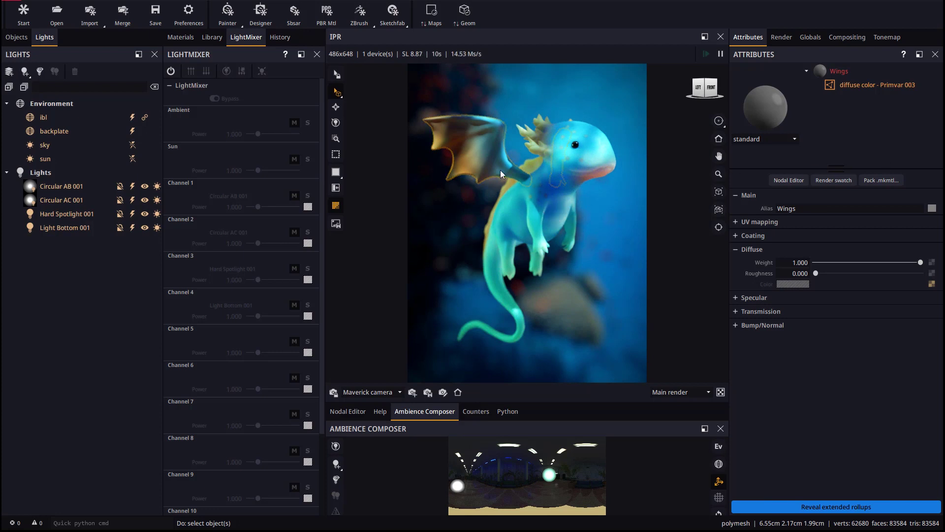
left_click(813, 506)
left_click(781, 325)
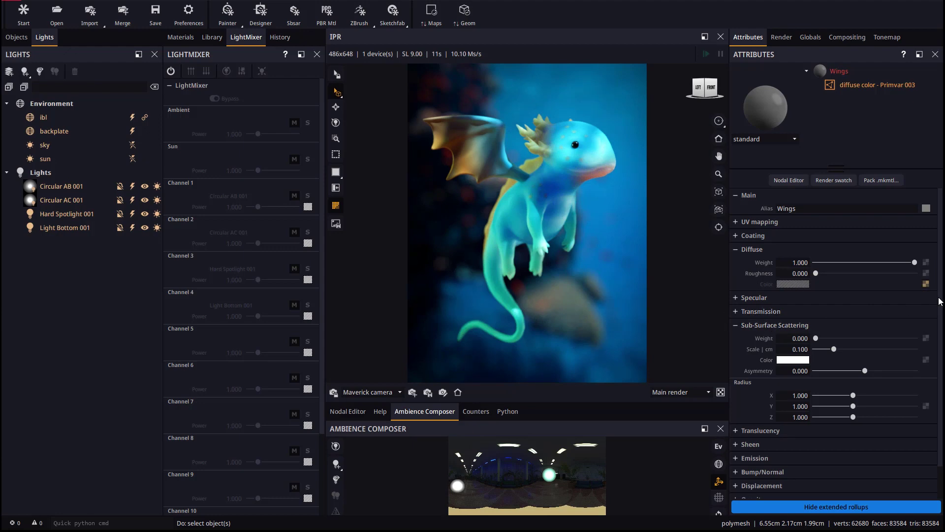
left_click_drag(927, 363, 925, 360)
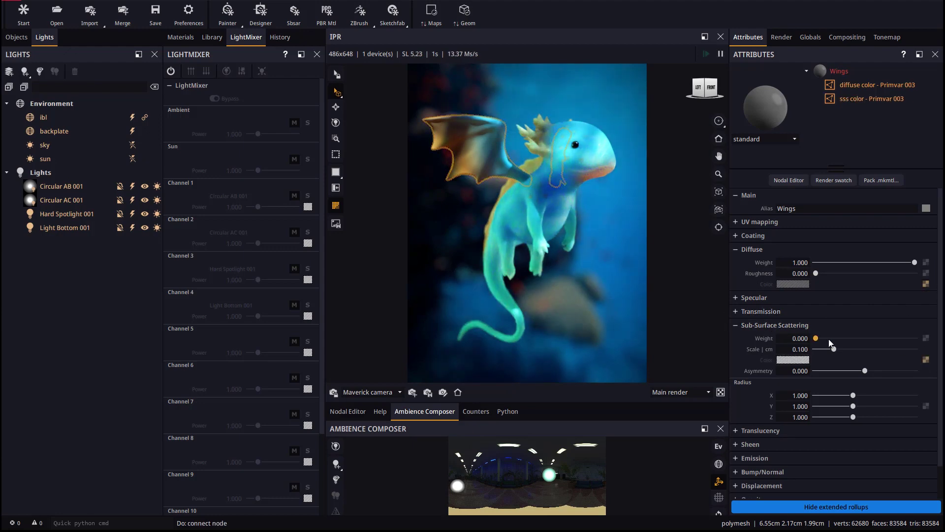
- Set the Wings sub-surface scattering weight to 0.557, scale to 3.032 cm, radius X to 0.039 and radius Y to 0.359
left_click(864, 339)
left_click_drag(833, 348, 861, 349)
mouse_move(853, 397)
left_mouse_down()
mouse_move(838, 395)
mouse_move(845, 406)
left_mouse_up()
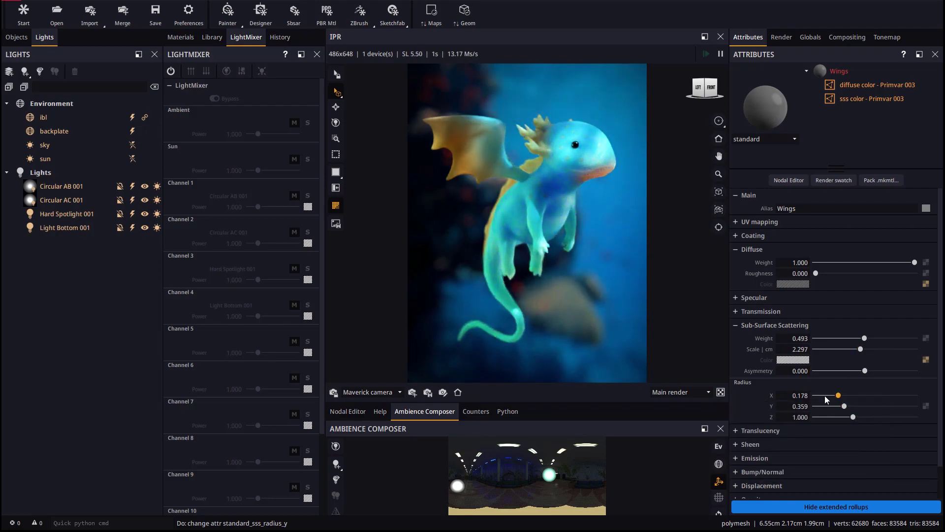
left_click(827, 396)
left_click_drag(860, 349, 871, 338)
- Create a back light in the Ambience Composer and stretch its height to 59.335 cm
left_click_drag(485, 392, 485, 372)
left_click(336, 444)
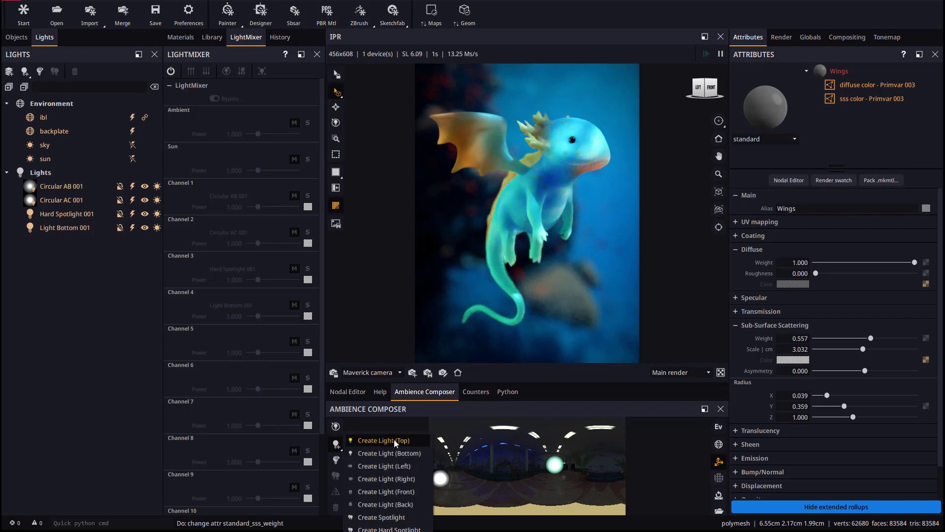
left_click(400, 507)
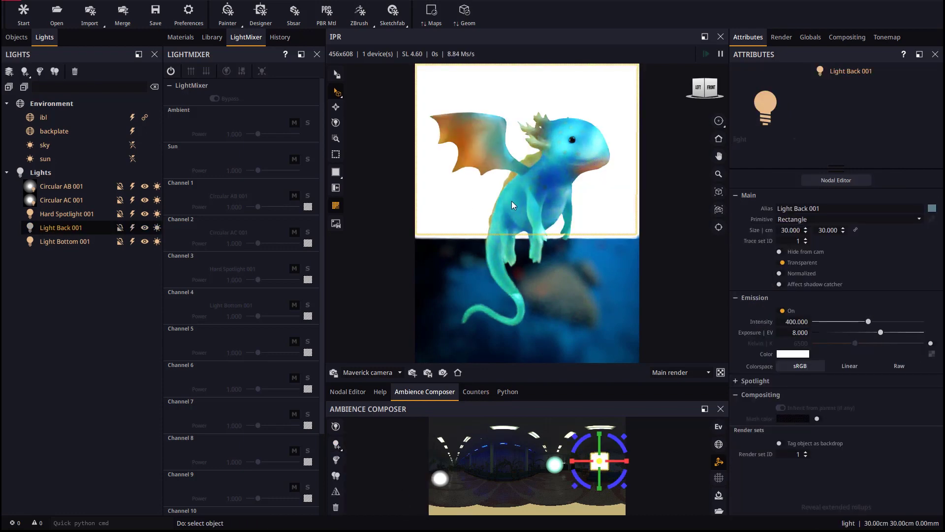
left_click_drag(600, 433, 605, 379)
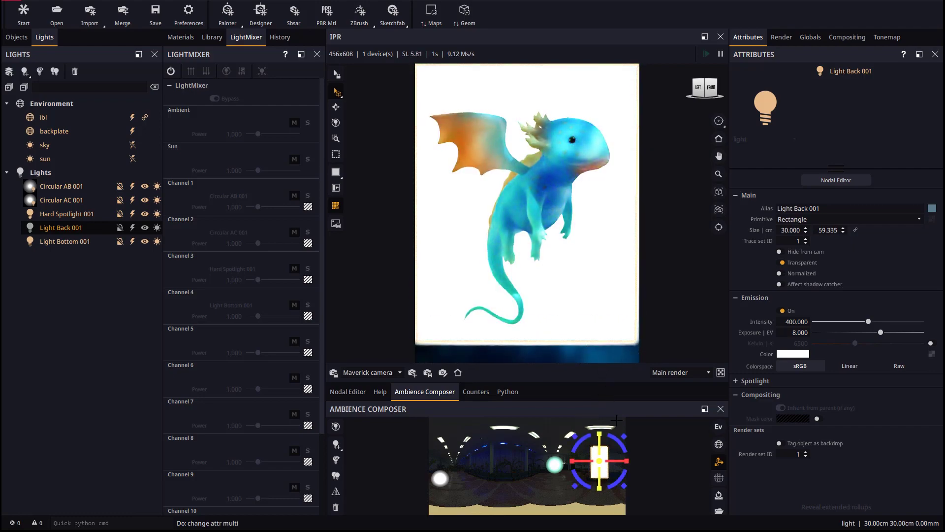
- Hide all five lights, including the back light, from the camera
left_click(143, 228)
left_click(144, 240)
left_click(146, 214)
left_click(145, 199)
left_click(144, 186)
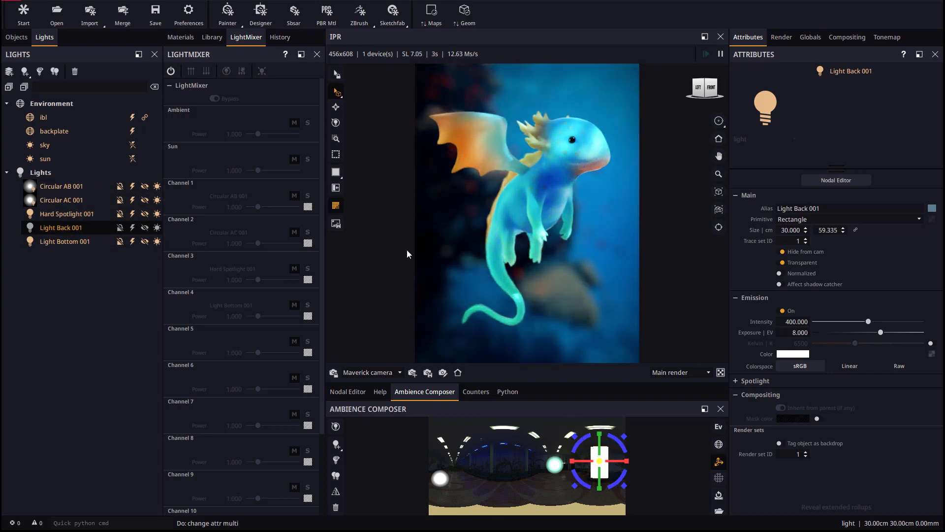
- Engage the LightMixer, isolate Light Back to set its power to 1.250, and restore all the muted channels
left_click(170, 72)
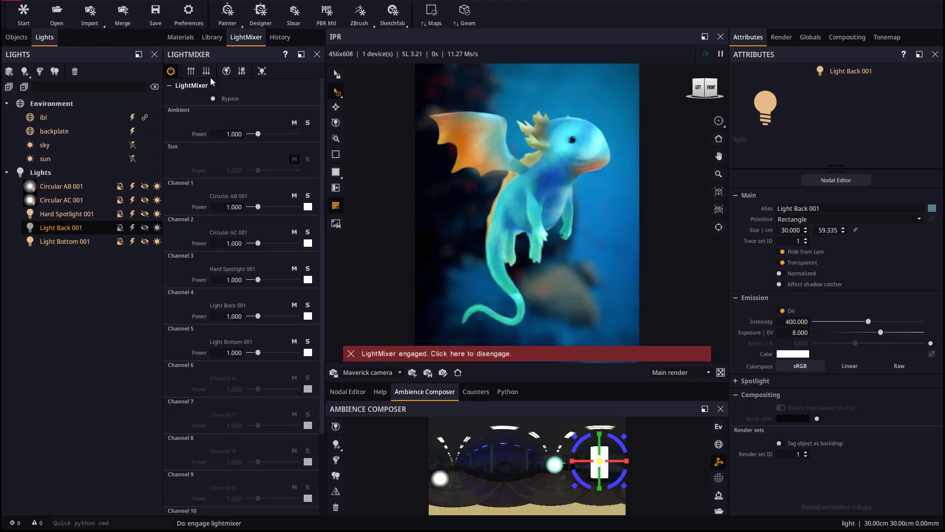
left_click(206, 72)
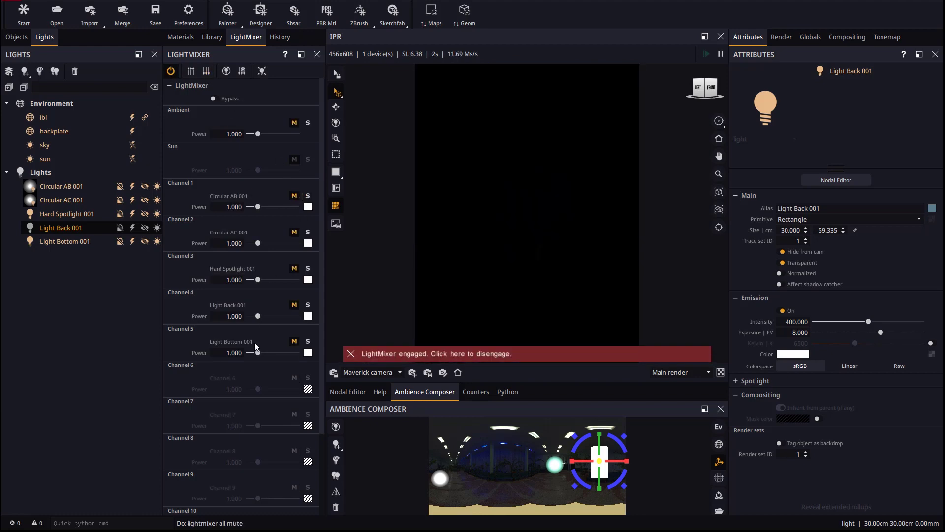
left_click(294, 304)
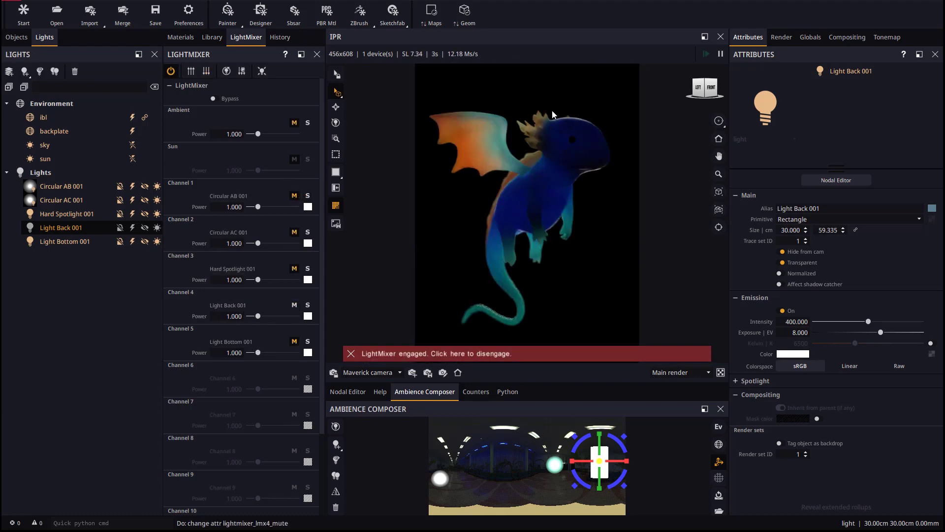
left_click_drag(258, 315, 260, 316)
left_click(194, 72)
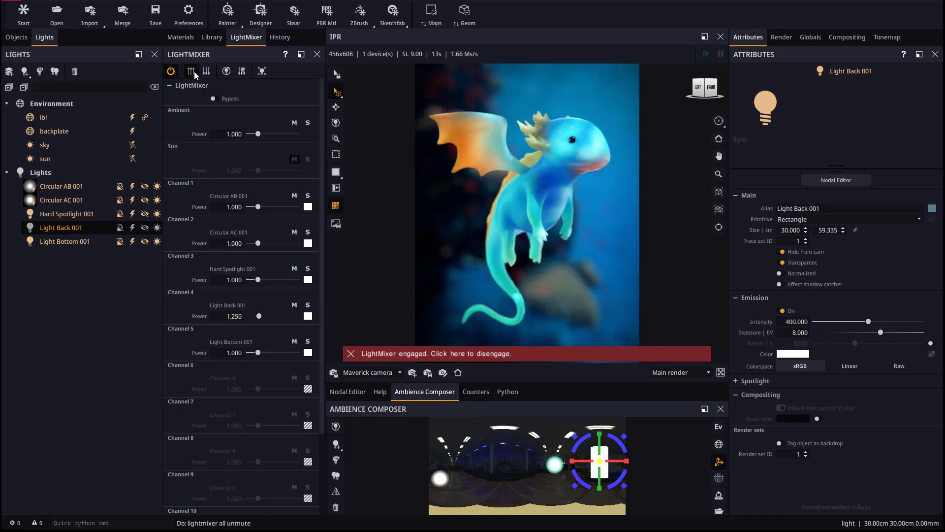
- Set the Light Back channel's power to 0.835 and consolidate the LightMixer changes into the scene
left_click_drag(261, 316, 257, 317)
left_click(262, 71)
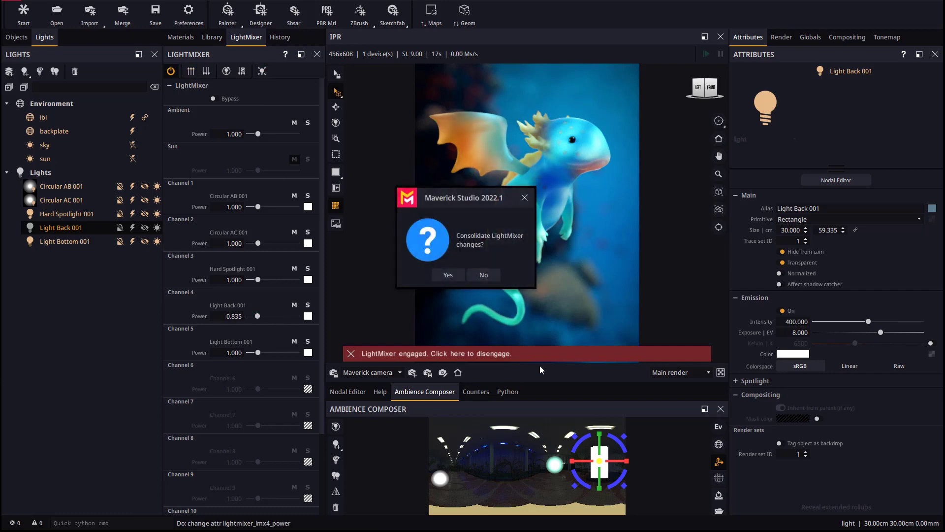
left_click(448, 274)
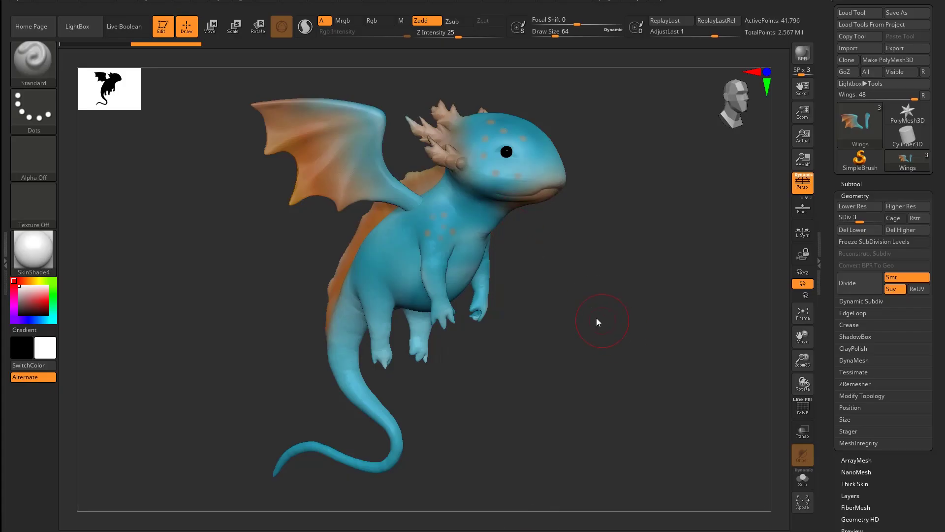
- Switch to ZBrush and scale down, tilt and reposition the Wings subtool on the dragon's back with the transform gizmo
left_click_drag(597, 320, 591, 295)
left_click(852, 184)
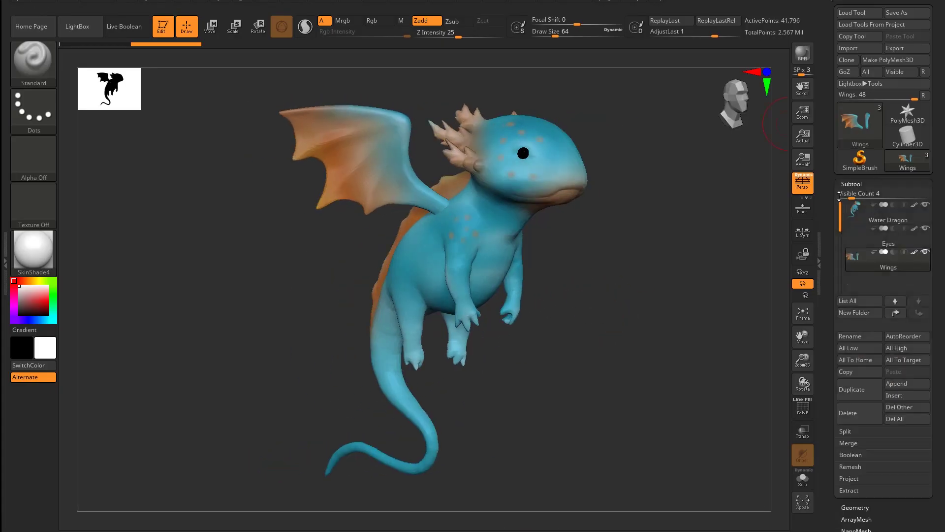
key("e")
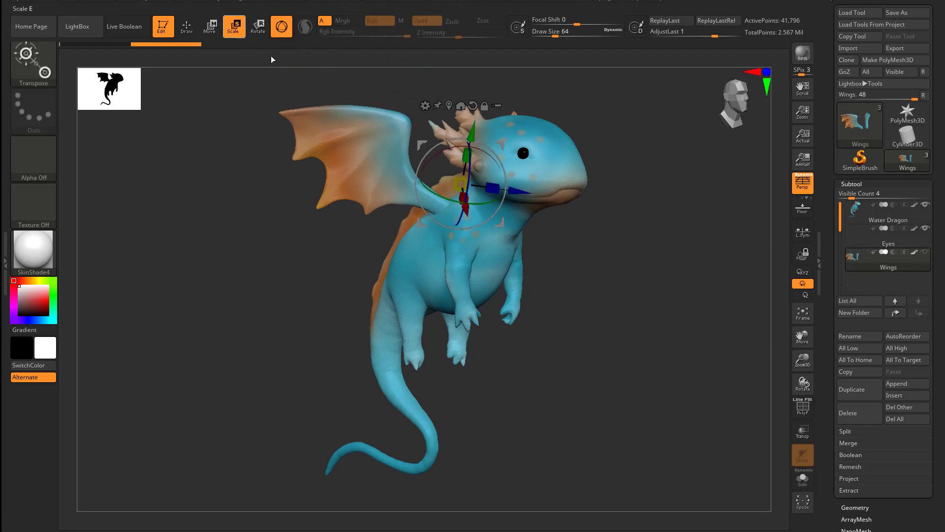
left_click(440, 206, "alt")
left_click_drag(589, 282, 590, 290)
left_click_drag(421, 171, 597, 274)
left_click_drag(420, 153, 417, 146)
left_click_drag(490, 177, 494, 176)
left_click_drag(438, 195, 441, 193)
left_click_drag(605, 274, 614, 295)
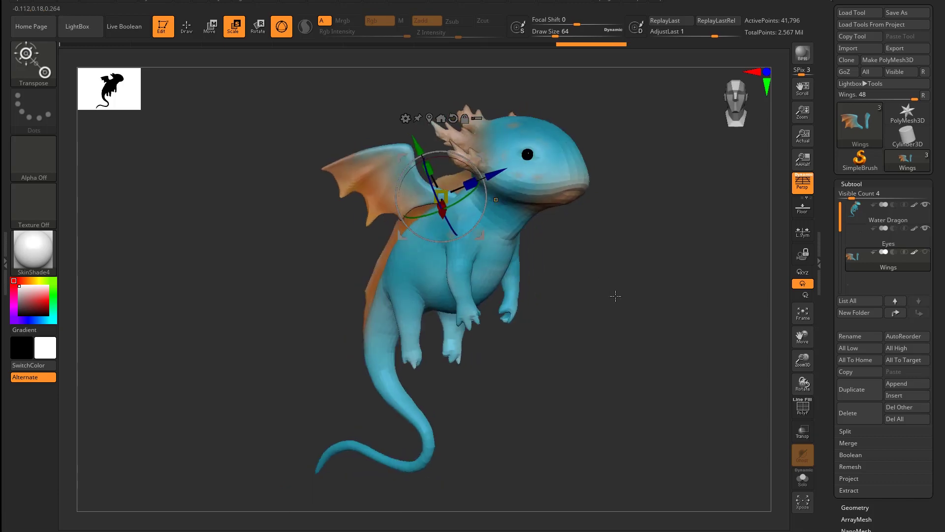
- Thicken the Water Dragon subtool's tail and back crest with the Inflat brush at Z Intensity 10
left_click(187, 26)
key("b")
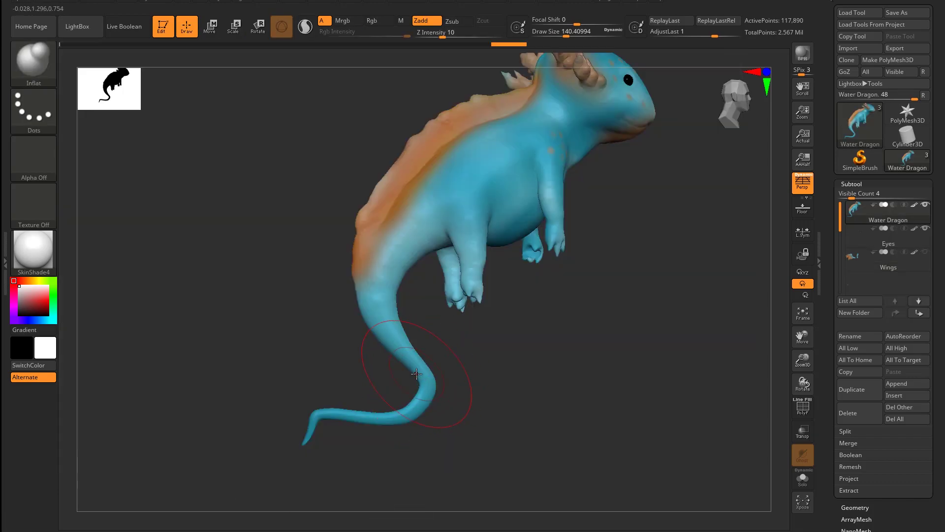
mouse_move(394, 335)
left_mouse_down()
mouse_move(423, 408)
mouse_move(403, 382)
left_mouse_up()
mouse_move(374, 413)
left_mouse_down()
mouse_move(337, 414)
mouse_move(310, 434)
left_mouse_up()
left_click_drag(391, 315, 384, 281)
left_click_drag(392, 183, 459, 108)
- Reshape the Water Dragon subtool's head into a longer, pointed snout and adjust its horns with the Move Topological brush
mouse_move(653, 315)
left_mouse_down()
mouse_move(637, 312)
mouse_move(632, 134)
mouse_move(605, 137)
mouse_move(679, 162)
left_mouse_up()
left_click(39, 63)
left_click(146, 318)
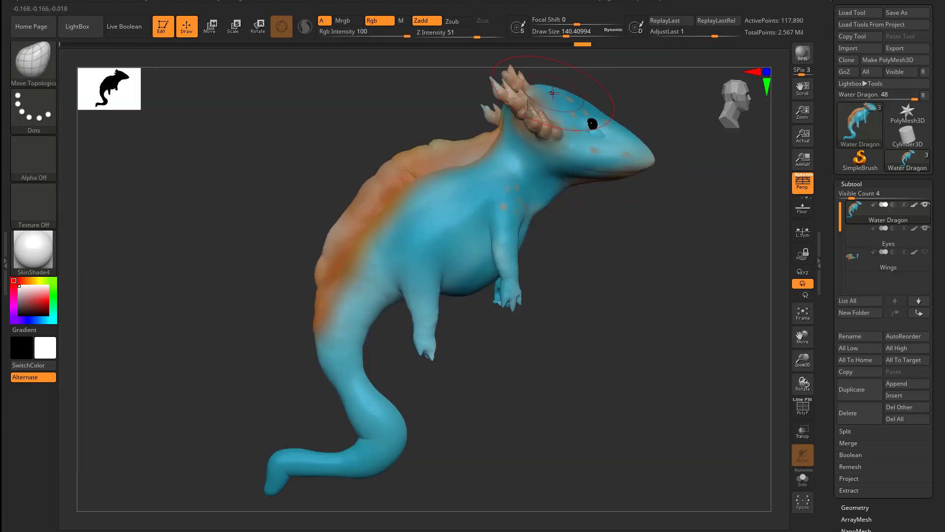
left_click_drag(607, 246, 598, 283, "alt")
left_click_drag(513, 127, 528, 115)
- Move the Eyes subtool to fit the reshaped head and show the Wings subtool again
left_click(571, 170, "alt")
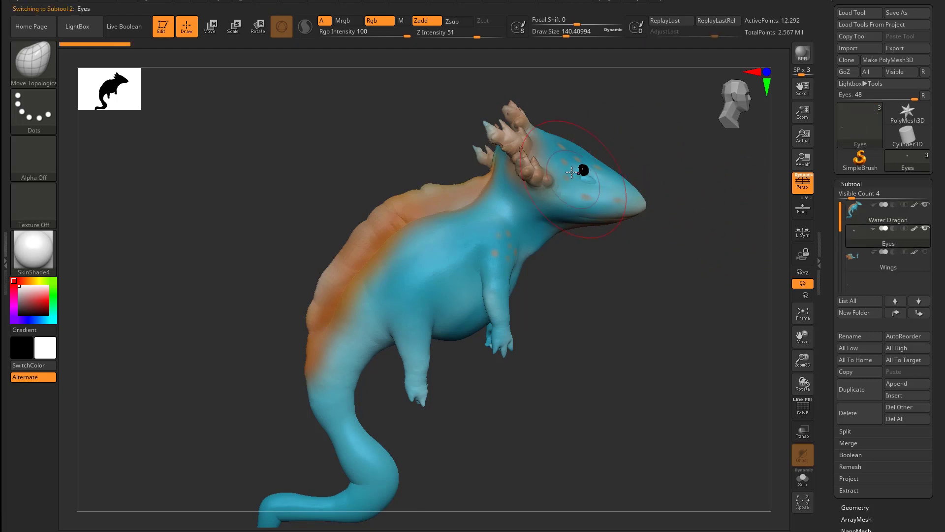
left_click(592, 185)
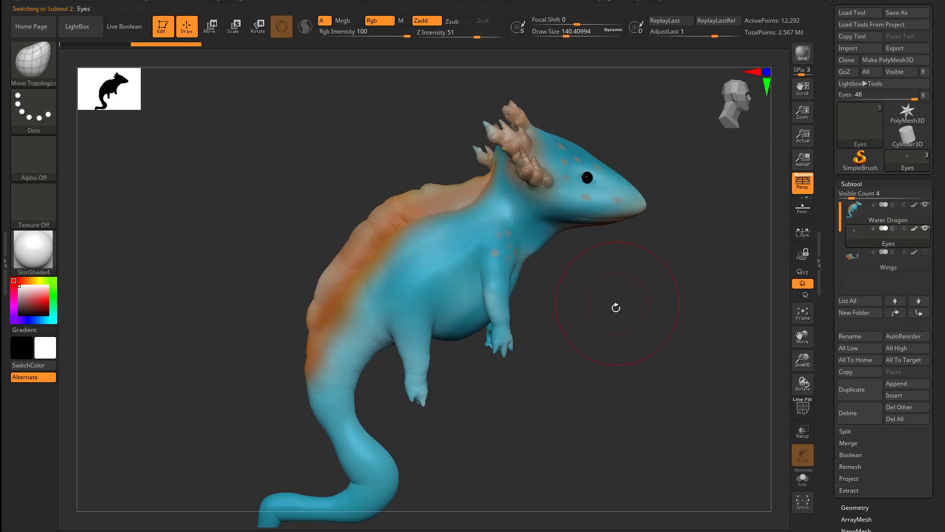
left_click(925, 252)
left_click_drag(655, 286, 621, 281)
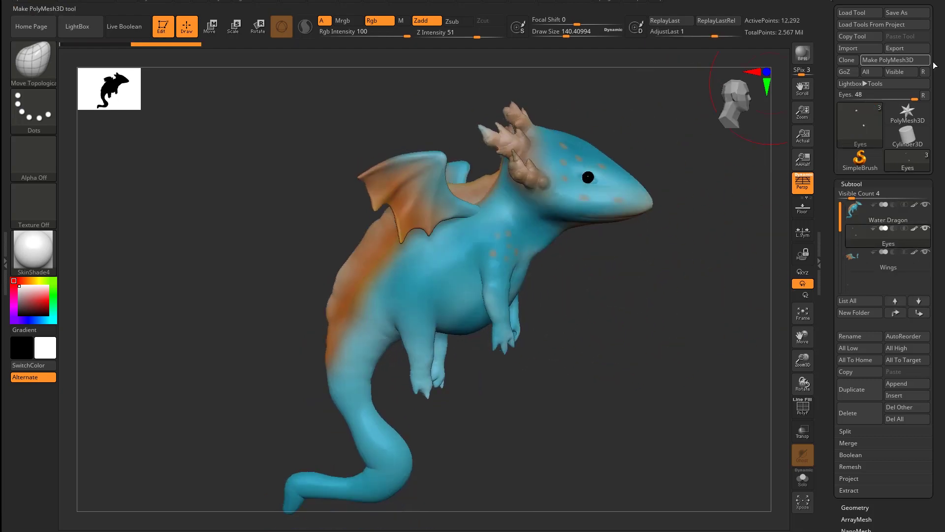
- Export the reshaped dragon over Water_Dragon.fbx, then switch to Maverick Studio and update the last ZBrush import
left_click(902, 49)
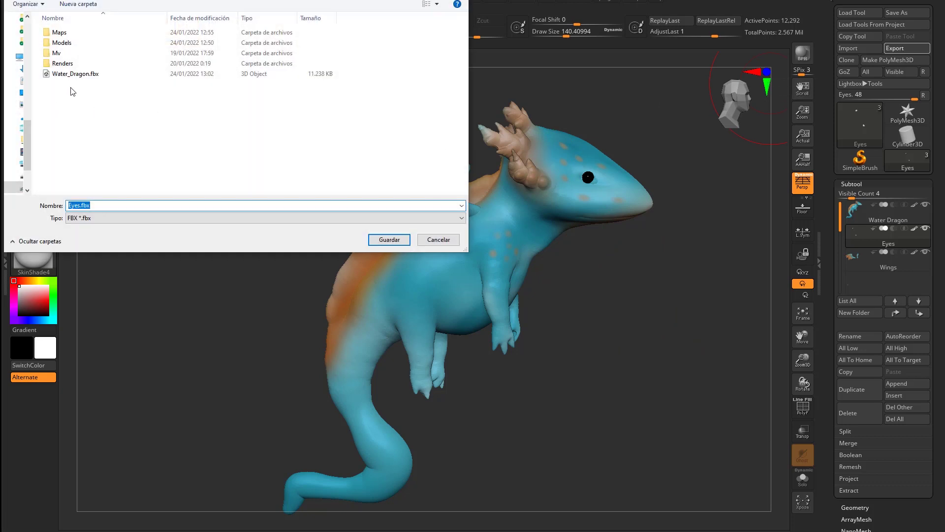
left_click(72, 75)
left_click(389, 240)
left_click(496, 252)
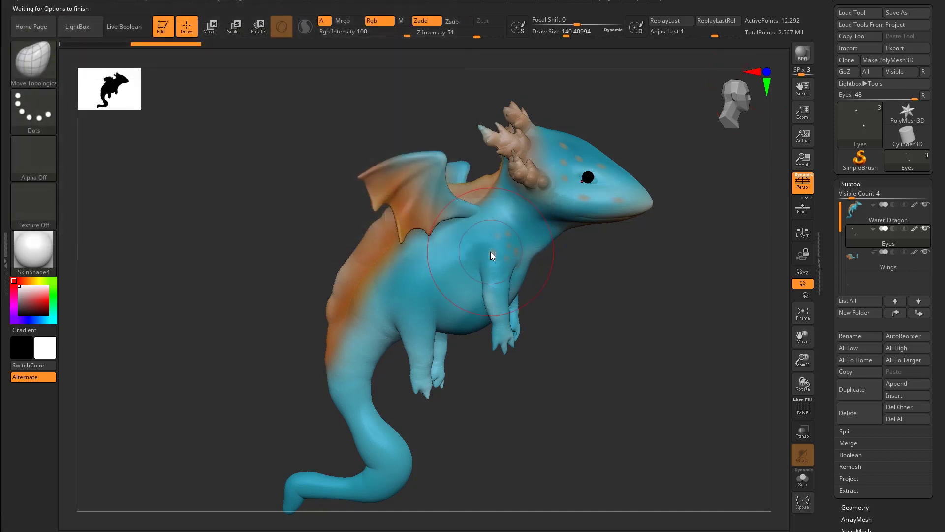
left_click(445, 358)
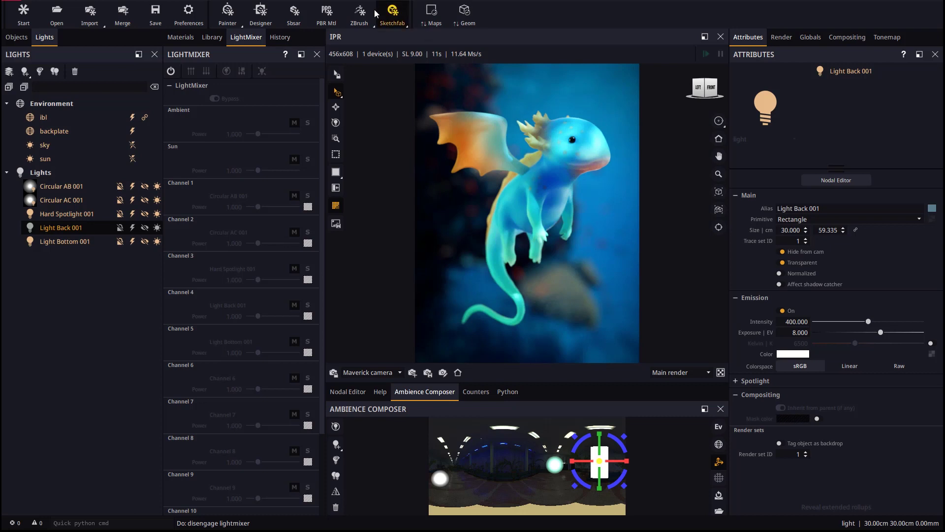
left_click(363, 21)
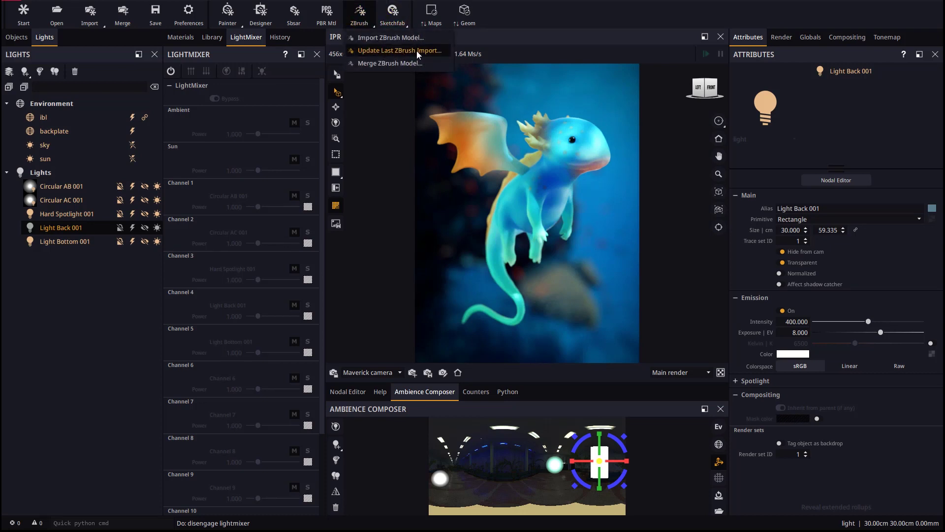
left_click(396, 51)
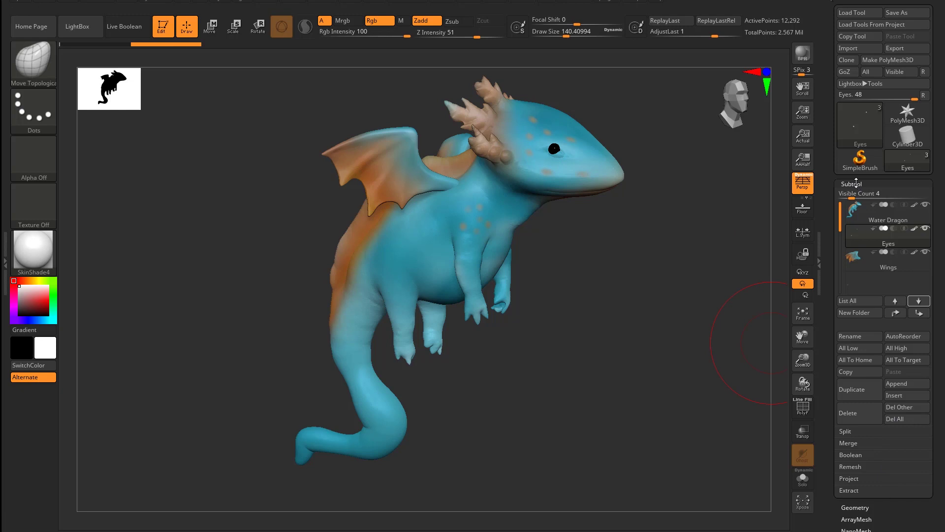
- Switch to ZBrush and shift the Water Dragon subtool's polypaint hue with Adjust Colors, turning the blue body green
left_click(851, 183)
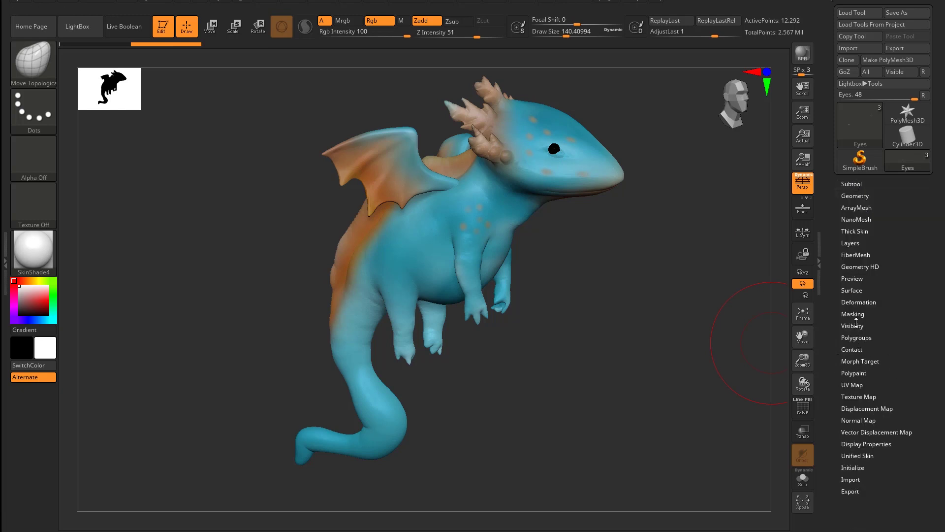
left_click(856, 373)
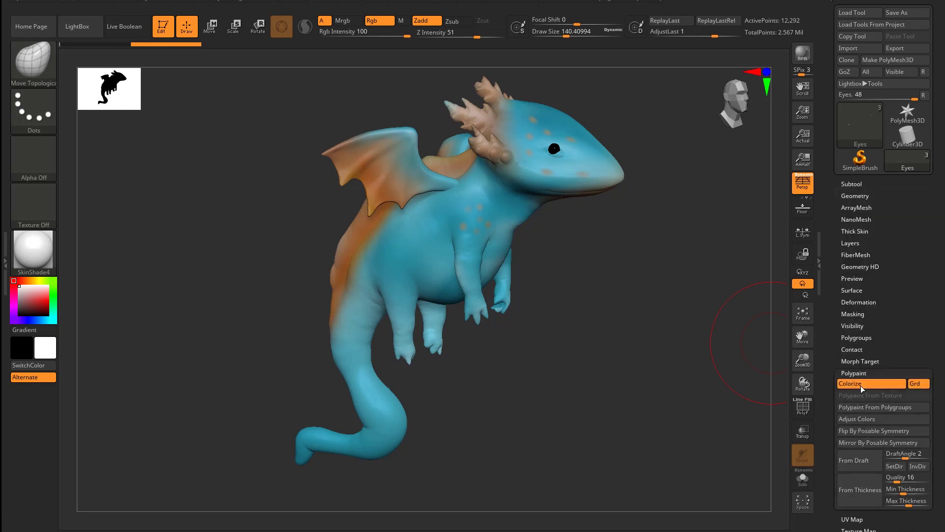
left_click_drag(830, 433, 831, 406)
key("Up")
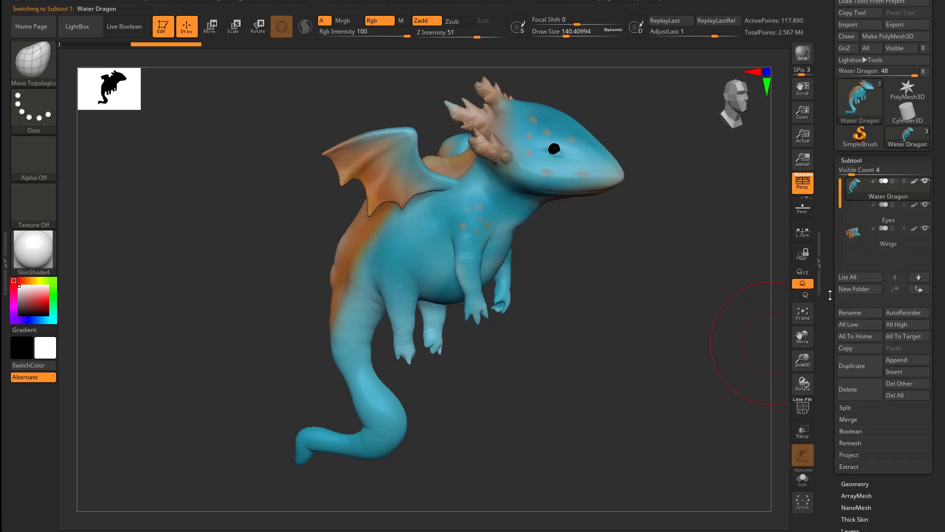
left_click_drag(829, 291, 831, 210)
left_click(855, 408)
left_click(848, 231)
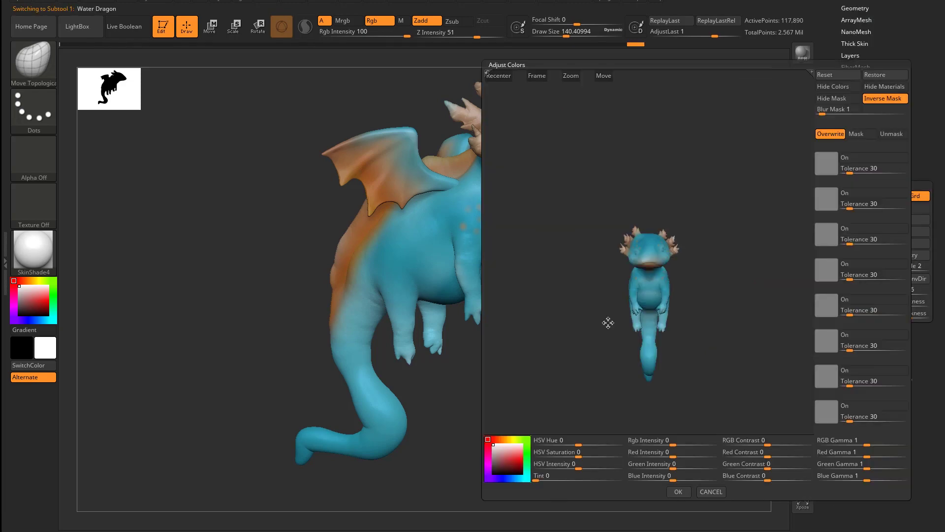
left_click_drag(581, 440, 556, 450)
left_click(678, 491)
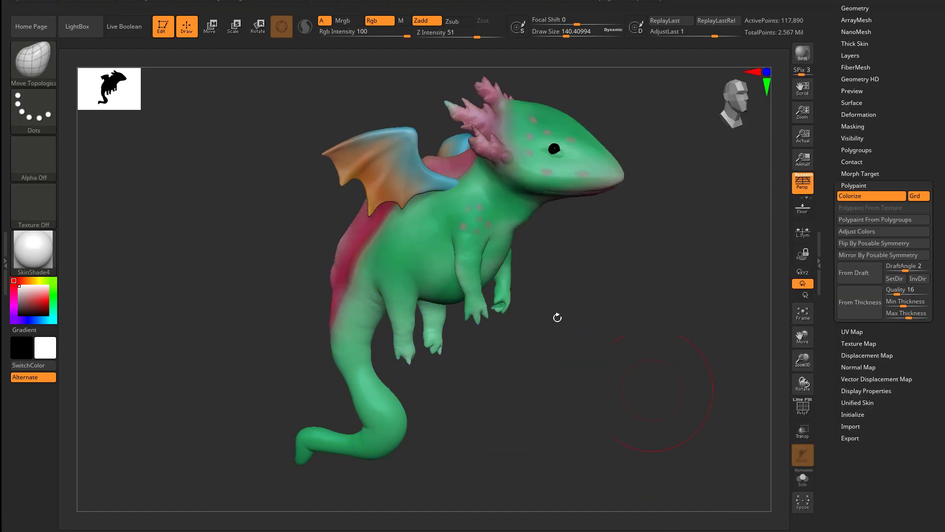
- Shift the Wings subtool's polypaint to red and teal with Adjust Colors, setting HSV Hue to -0.08825
scroll(866, 197, "up", 5)
left_click(856, 108)
left_click(853, 96)
left_click(866, 172)
left_click_drag(905, 464, 913, 375)
left_click(857, 330)
left_click(856, 231)
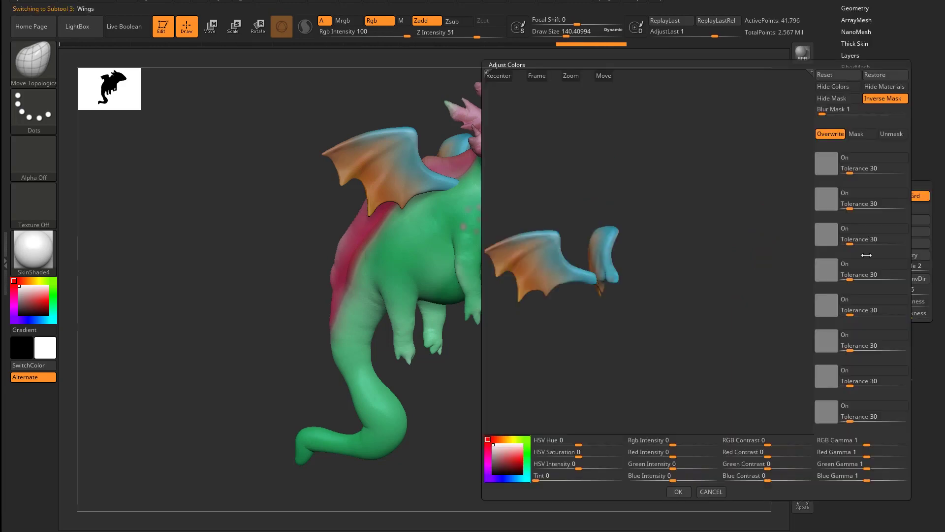
left_click_drag(578, 442, 571, 441)
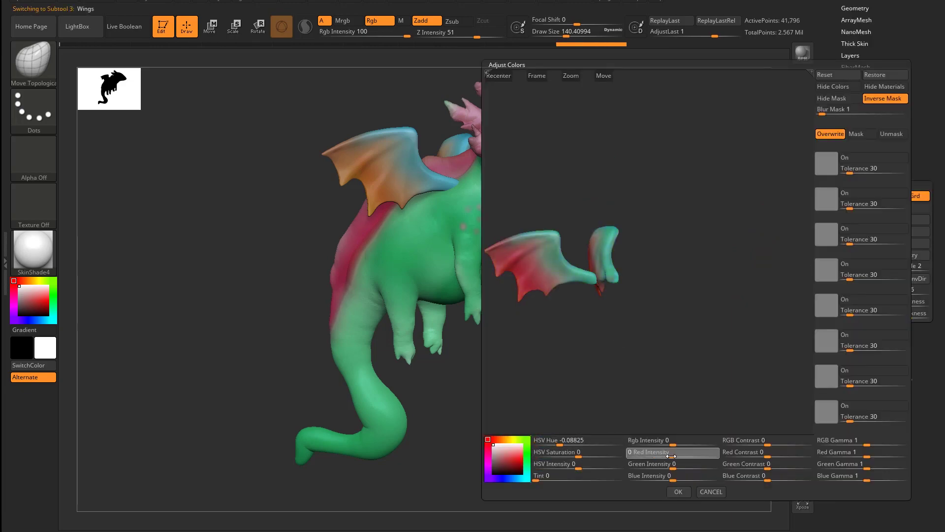
left_click(678, 492)
- Export the recoloured visible subtools as FBX 2020 over the existing Water_Dragon.fbx file
left_click_drag(622, 364, 644, 300)
left_click_drag(915, 99, 912, 276)
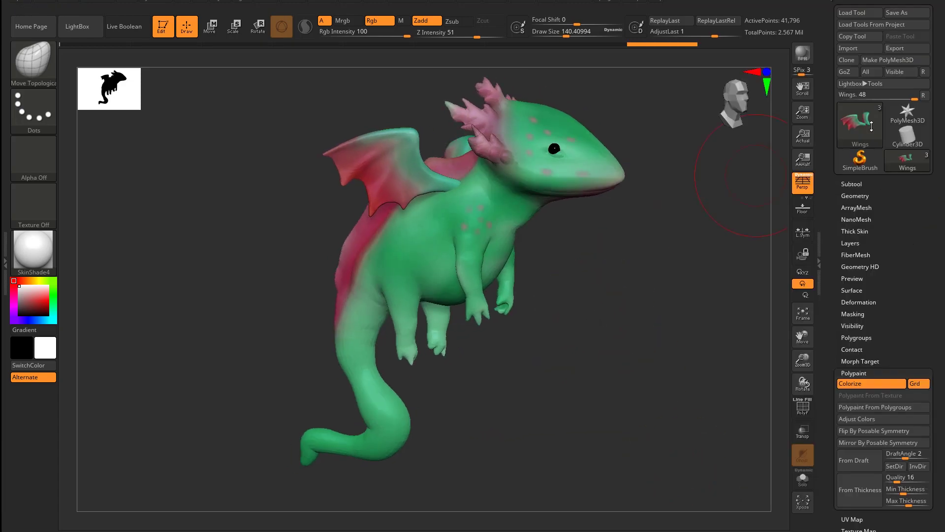
left_click(910, 47)
left_click(78, 75)
left_click(394, 239)
left_click(497, 252)
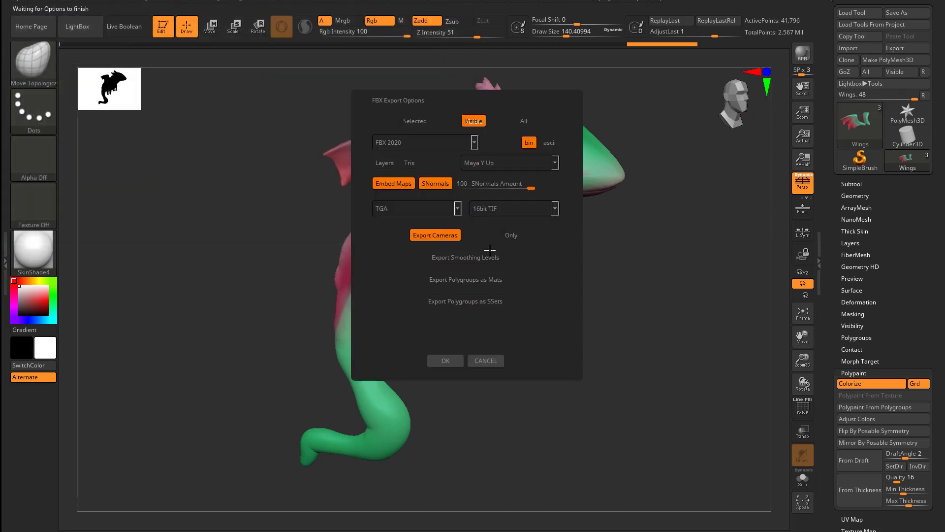
left_click(445, 360)
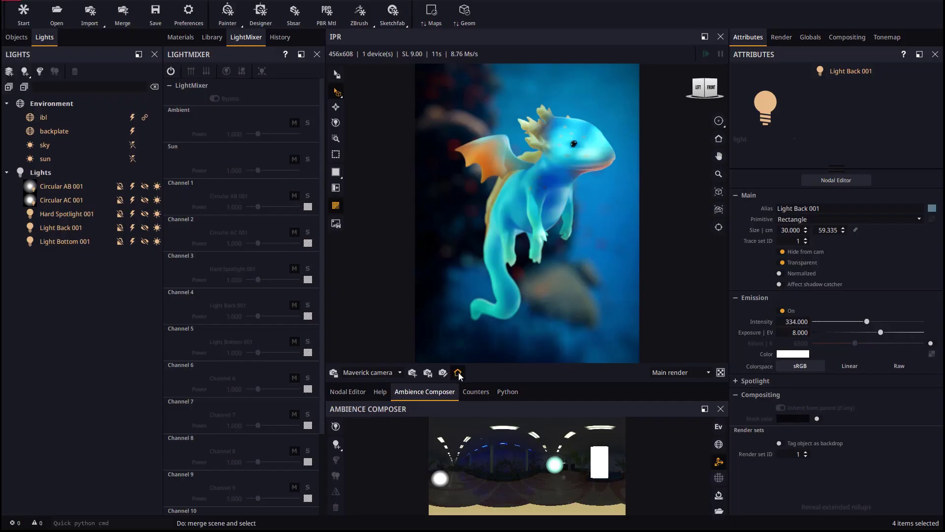
- Switch to Maverick Studio and update the last ZBrush import with the recoloured dragon
left_click(458, 375)
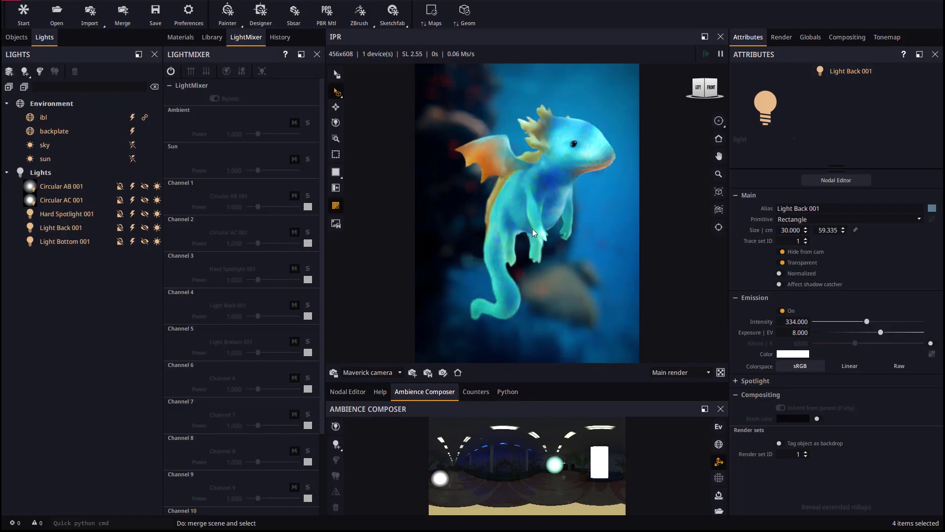
left_click_drag(539, 227, 542, 227, "alt")
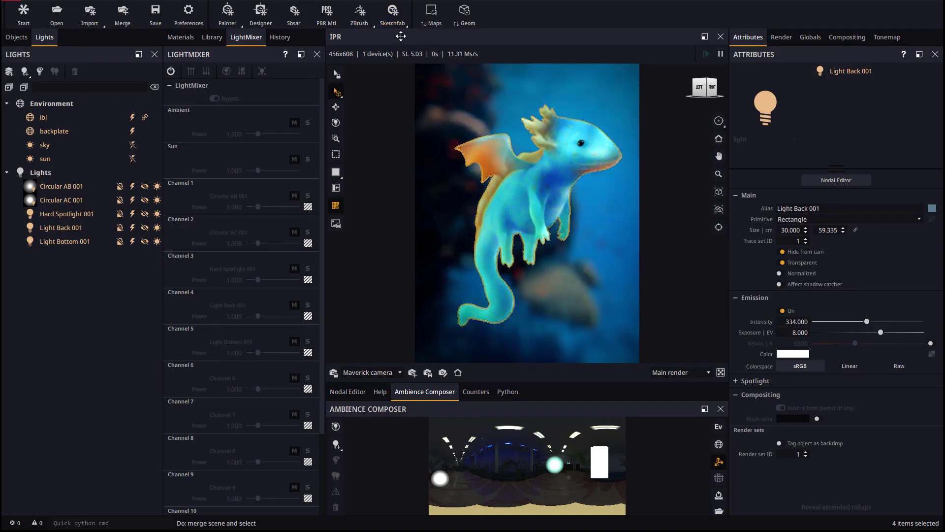
left_click(362, 17)
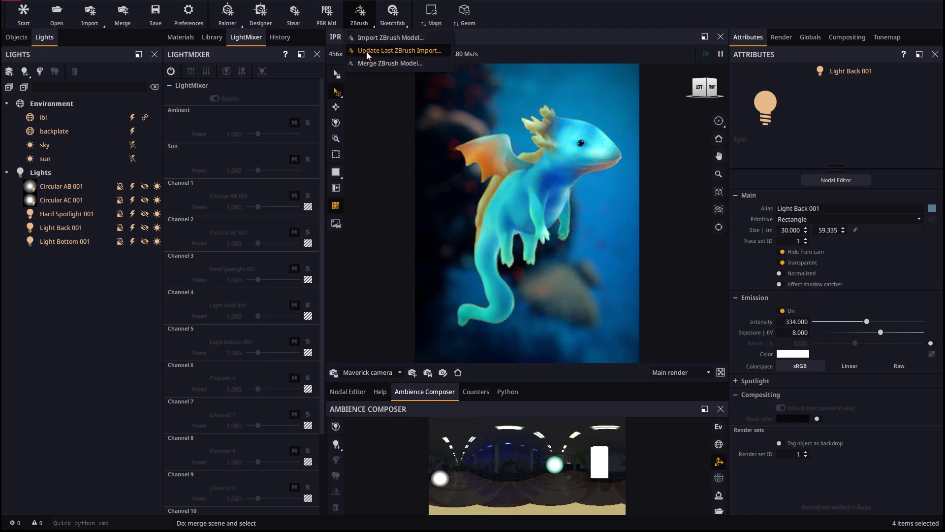
left_click(373, 50)
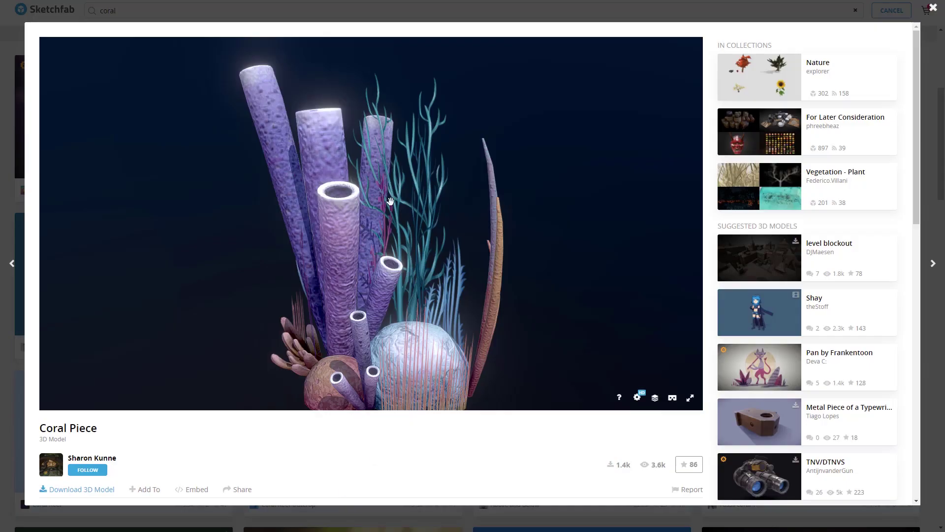
- Switch to Sketchfab and examine the Coral Piece model, its details and its available download formats
mouse_move(389, 202)
left_mouse_down()
mouse_move(418, 253)
mouse_move(447, 252)
mouse_move(417, 270)
left_mouse_up()
scroll(447, 252, "down", 3)
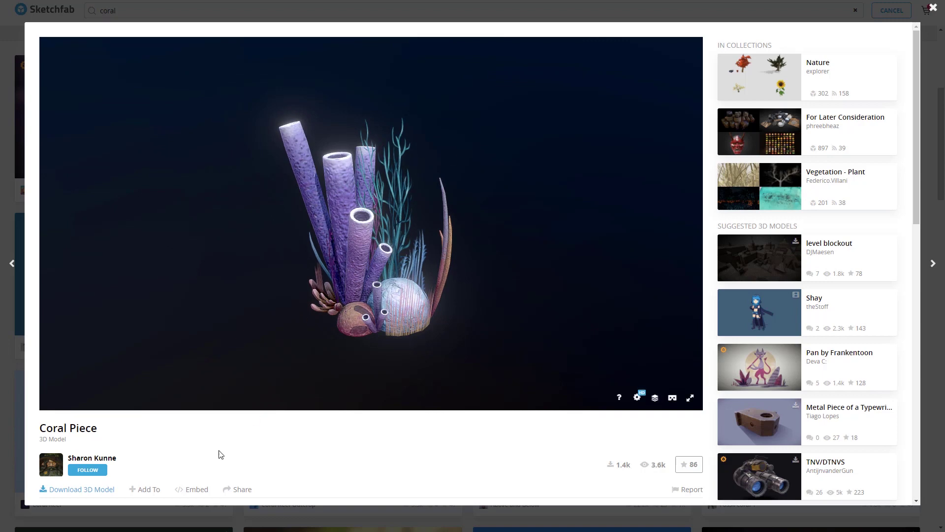
scroll(246, 435, "down", 3)
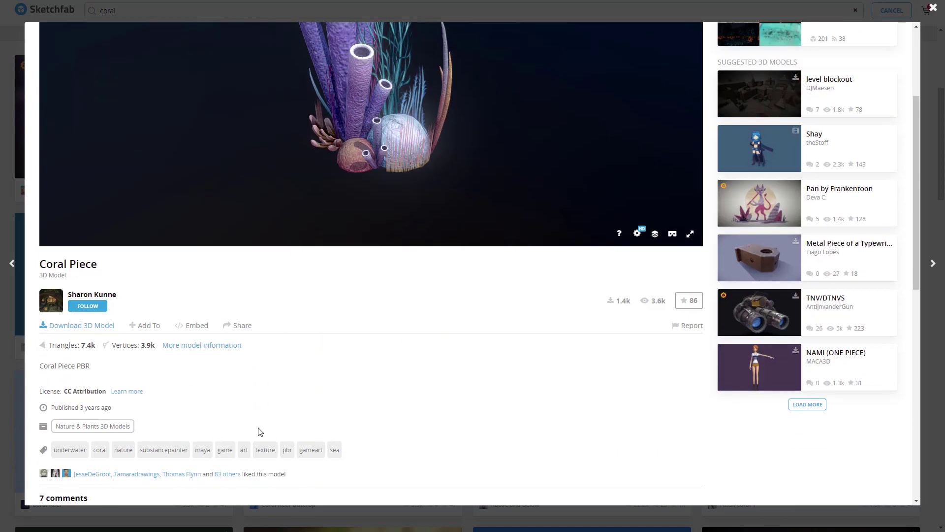
left_click(86, 329)
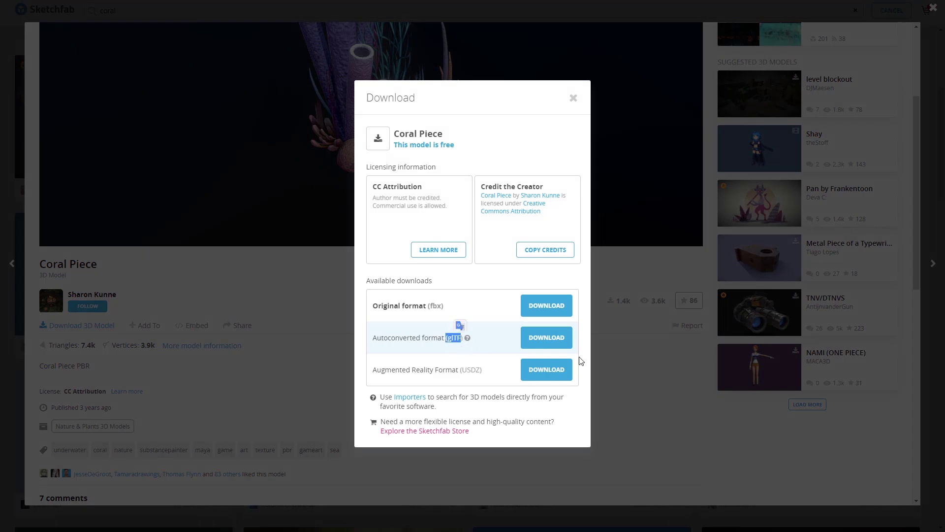
left_click(621, 386)
left_click(622, 386)
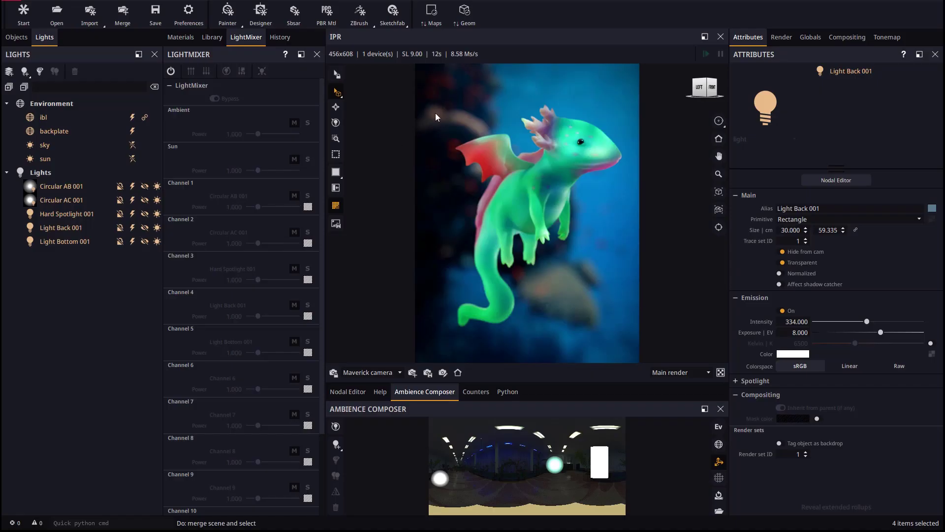
- Switch back to Maverick Studio and choose the Sketchfab coral file scene.gltf to merge into the scene
left_click(392, 14)
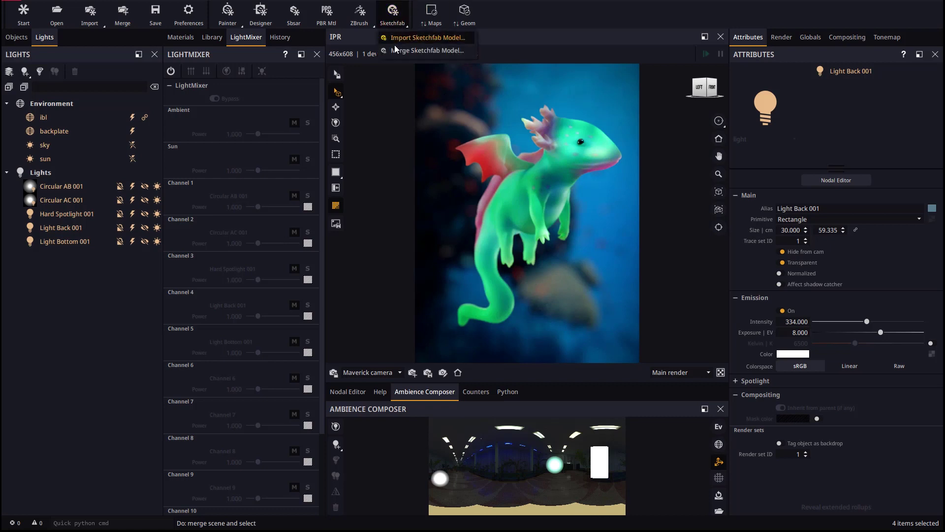
left_click(424, 51)
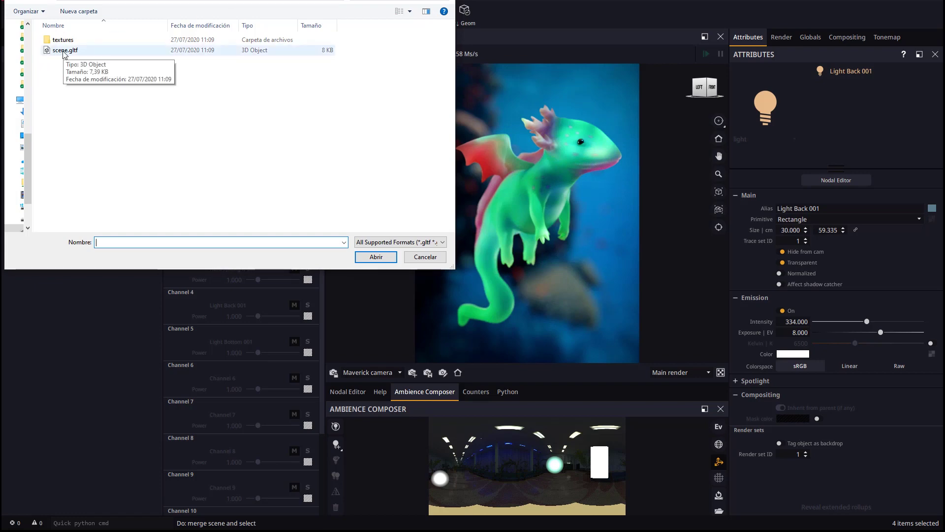
double_click(64, 50)
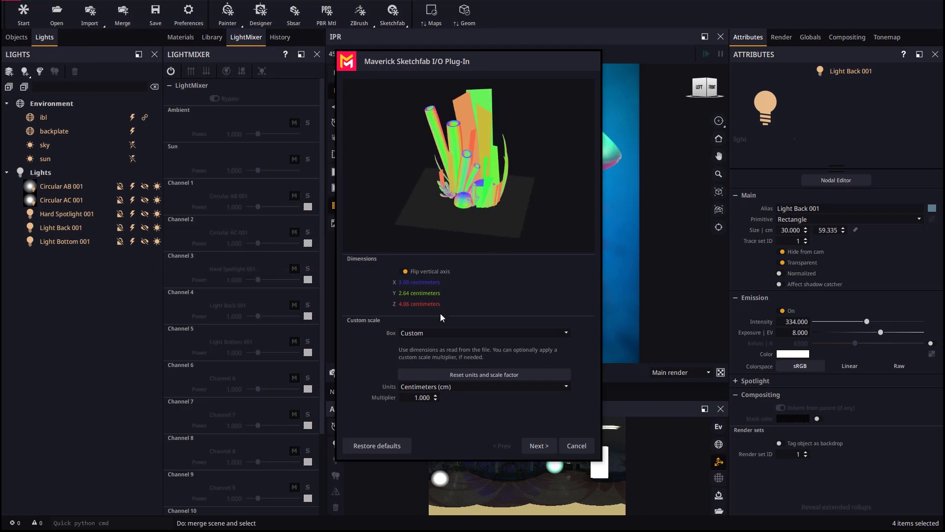
- Set the coral's import scale multiplier to 7 and merge it, skipping the conflicting camera and adding its objects to the scene
left_click(423, 397)
type("4.01")
key("Return")
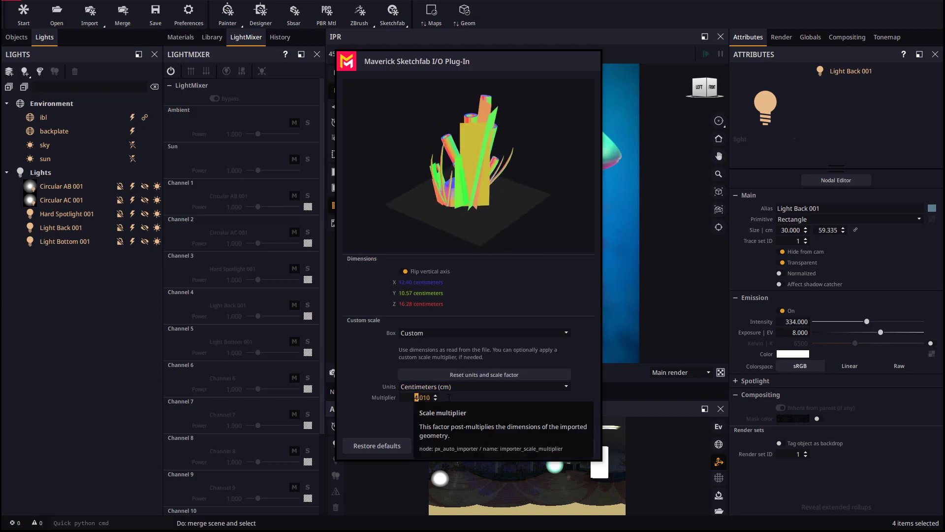
type("7")
left_click(435, 394)
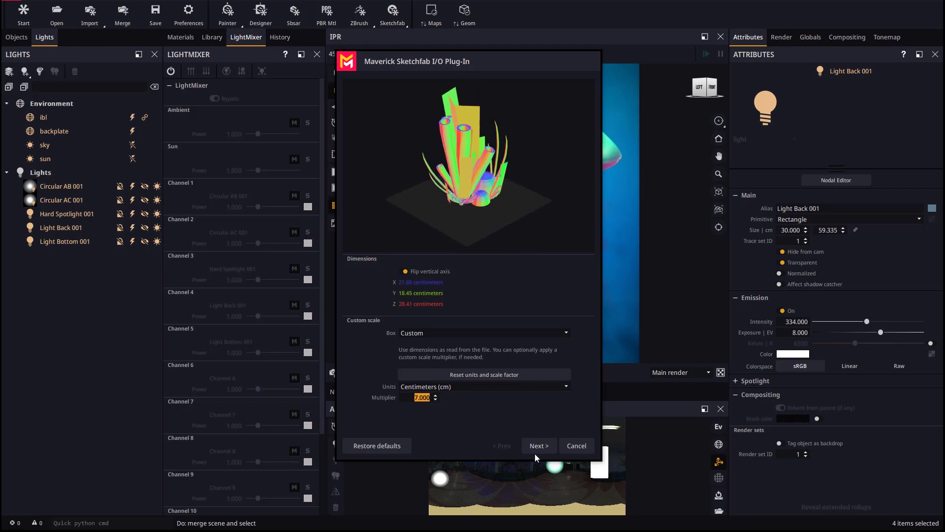
left_click(435, 399)
left_click(539, 446)
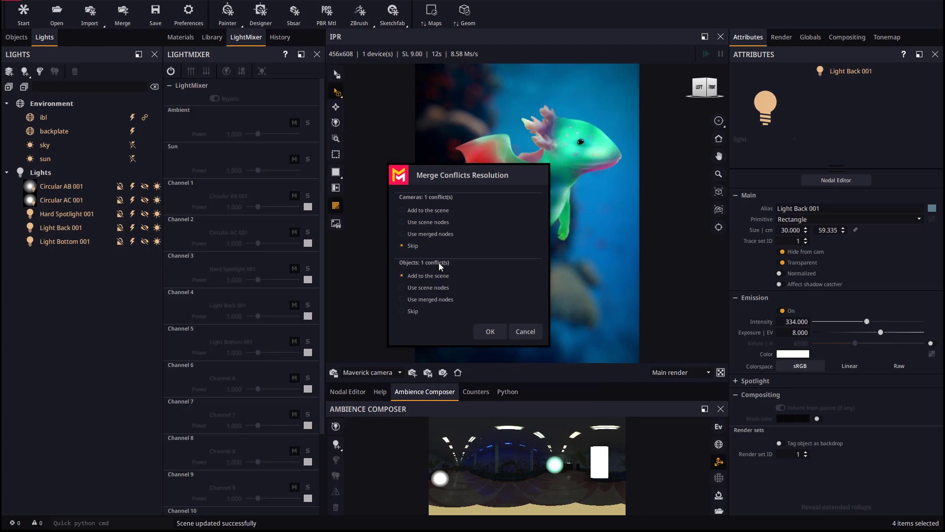
left_click(487, 332)
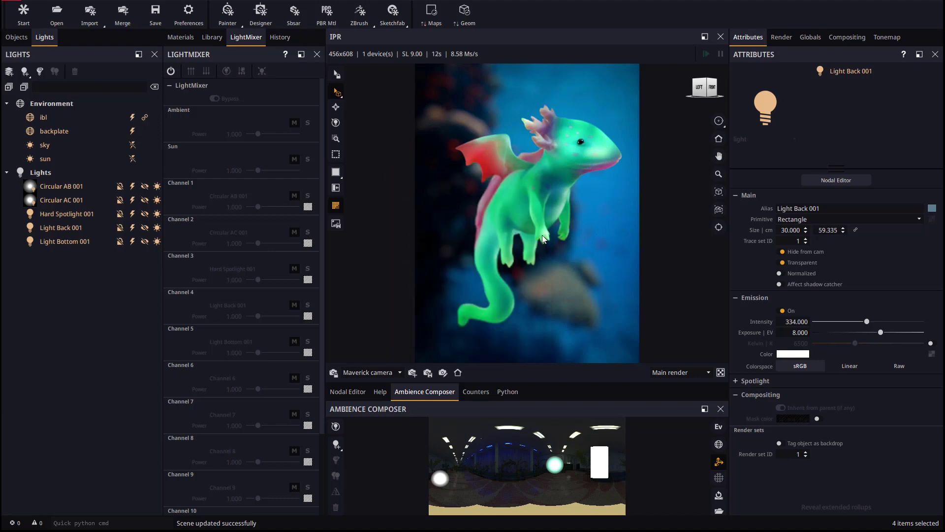
- Disable depth of field in the IPR and turn off Keep aspect for the IPR resolution
scroll(530, 166, "down", 3)
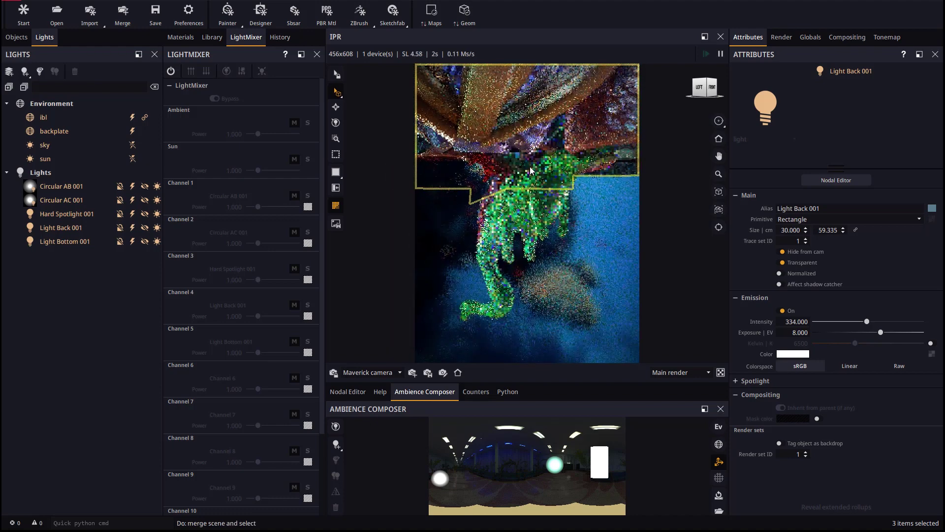
right_click(564, 224)
left_click(578, 278)
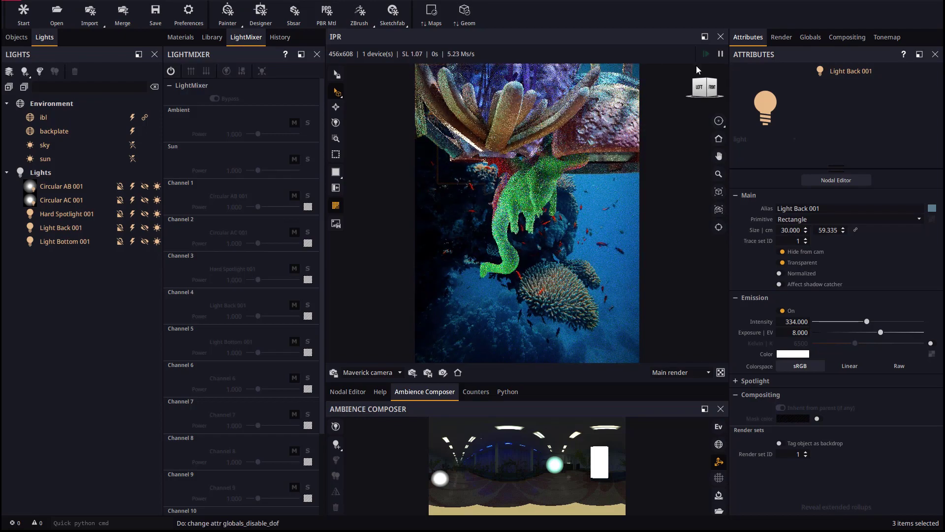
left_click(811, 38)
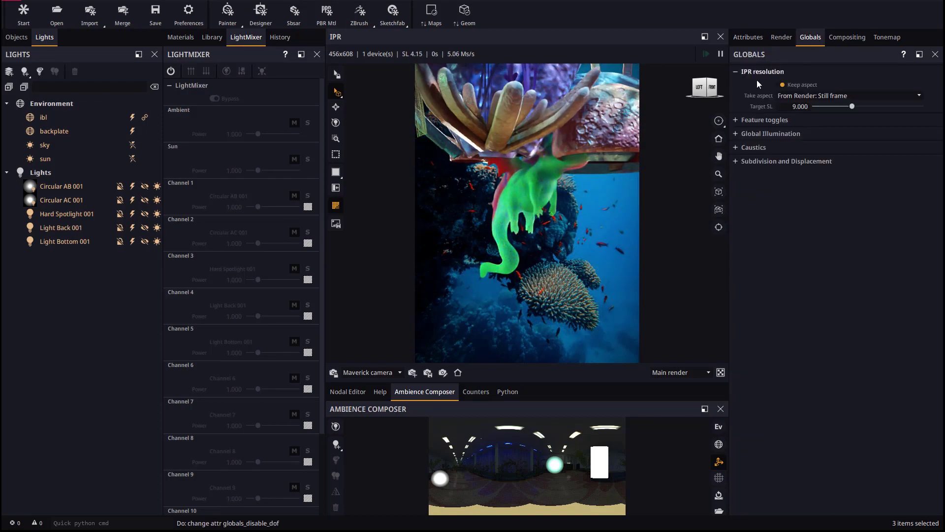
left_click(783, 86)
- Move the merged coral down and around the dragon with the move tool, accept the placement and return to the home camera view
scroll(537, 216, "down", 3)
left_click_drag(537, 217, 514, 278)
left_click(337, 107)
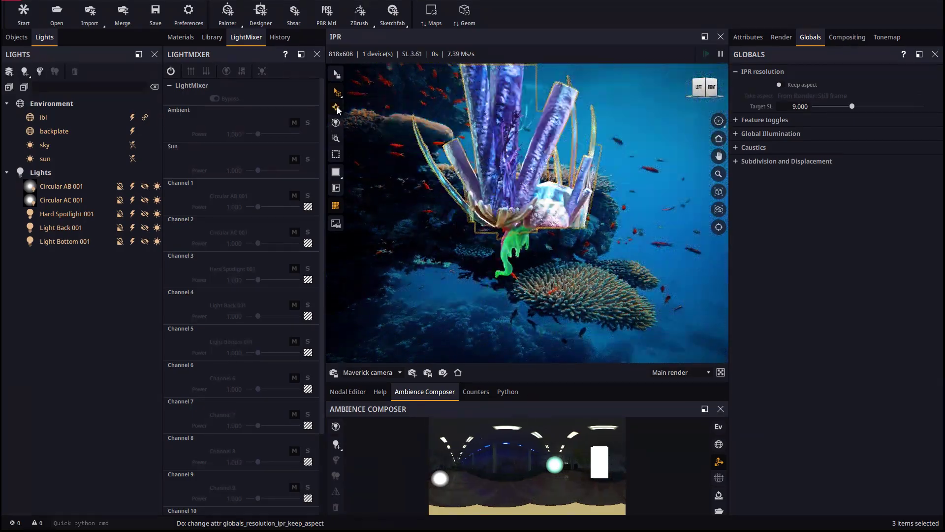
left_click(336, 107)
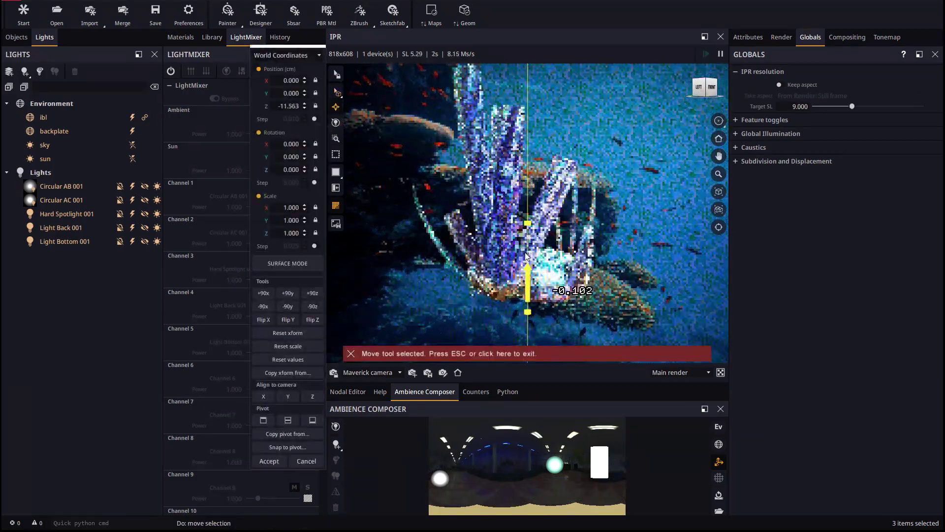
left_click_drag(545, 255, 545, 273)
left_click_drag(485, 256, 566, 257)
mouse_move(485, 275)
left_mouse_down()
mouse_move(457, 273)
mouse_move(498, 281)
left_mouse_up()
key("r")
left_click(269, 461)
left_click(457, 373)
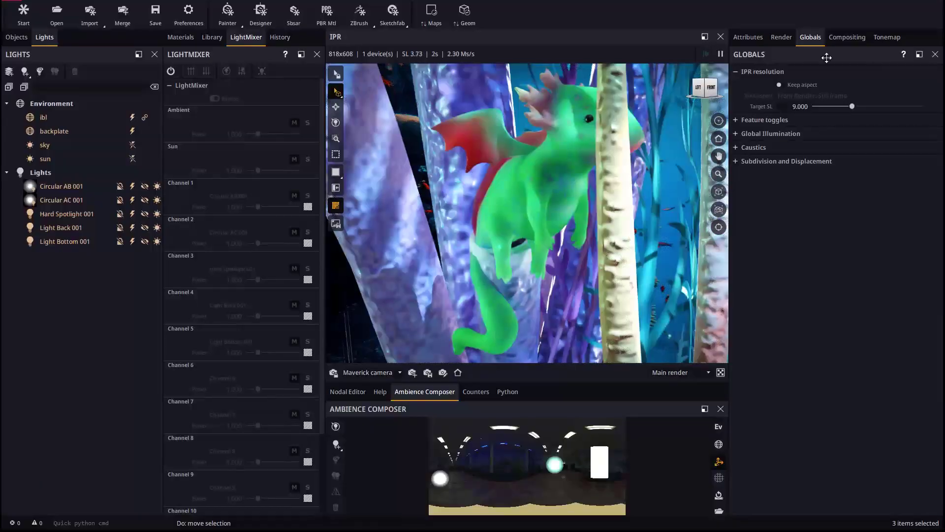
- Rotate the coral and move it to about X 0.38, Y 8.31, Z -10.82 cm, checking it from the home camera view
left_click(779, 84)
key("e")
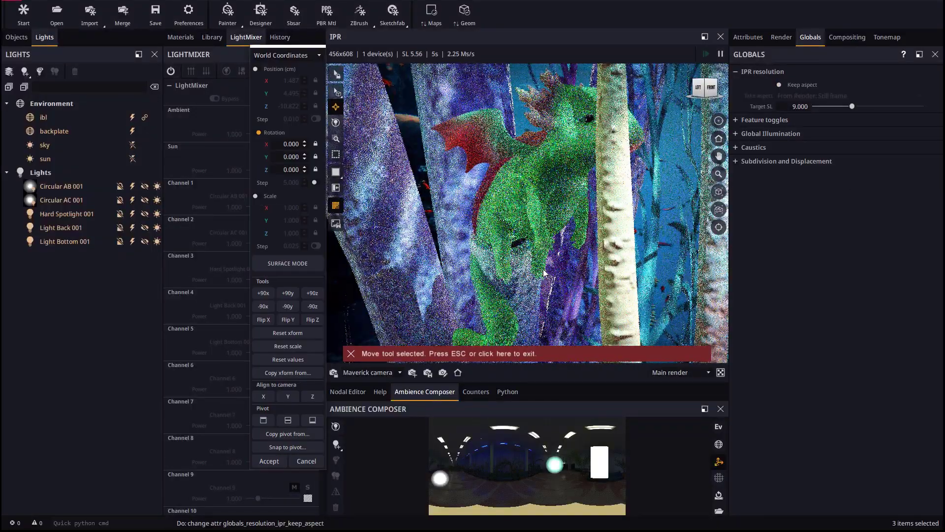
mouse_move(543, 272)
left_mouse_down()
mouse_move(543, 281)
mouse_move(543, 248)
mouse_move(543, 255)
left_mouse_up()
scroll(543, 251, "down", 3)
left_click_drag(532, 315, 475, 301)
left_click(457, 372)
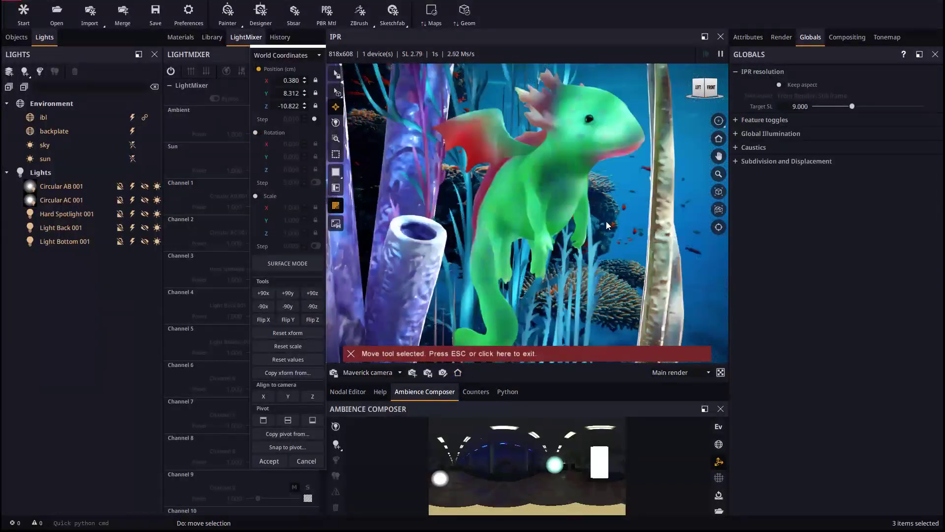
- Move the coral to about X -1.20, Y 8.49, Z -16.23 cm, accept the placement and turn Keep aspect on for the IPR
left_click_drag(531, 296, 446, 286)
left_click_drag(546, 270, 512, 301)
left_click(457, 372)
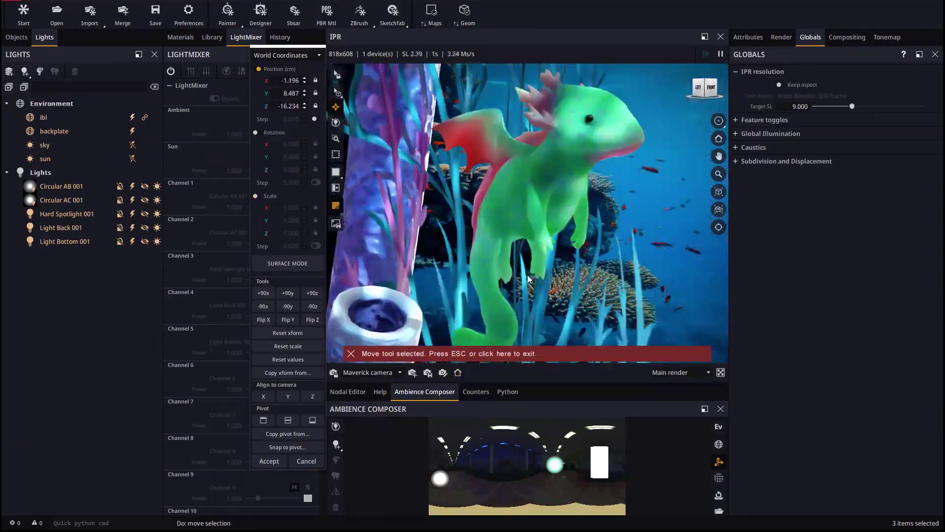
left_click(779, 86)
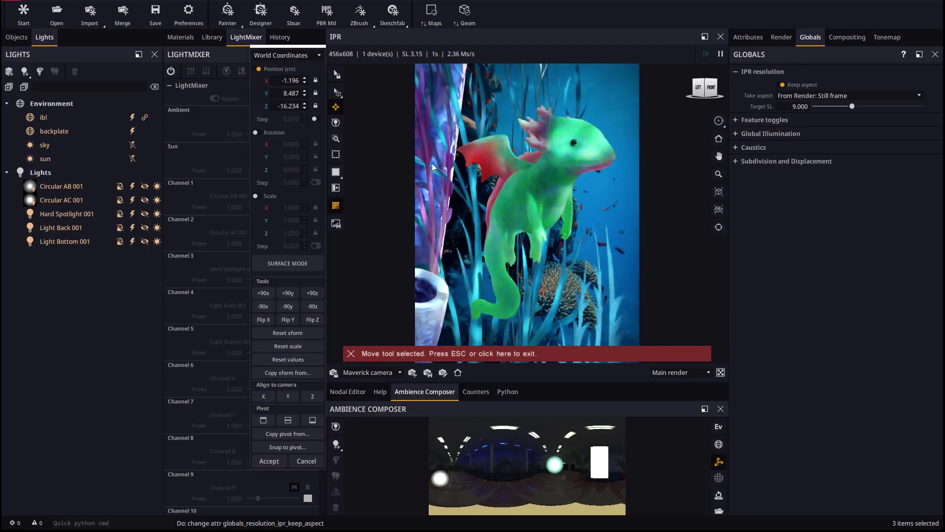
left_click(270, 464)
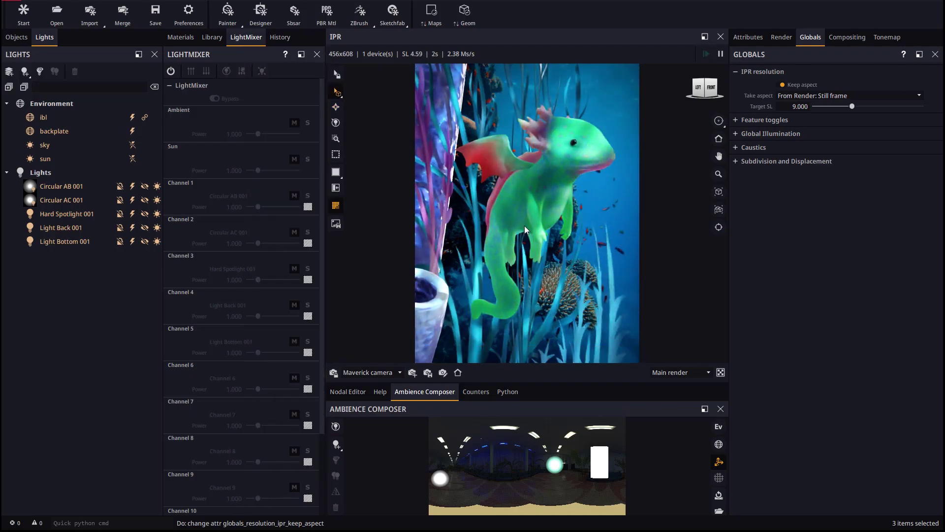
- Re-enable depth of field in the IPR and set the camera's focus on the dragon's head
right_click(530, 202)
left_click(565, 287)
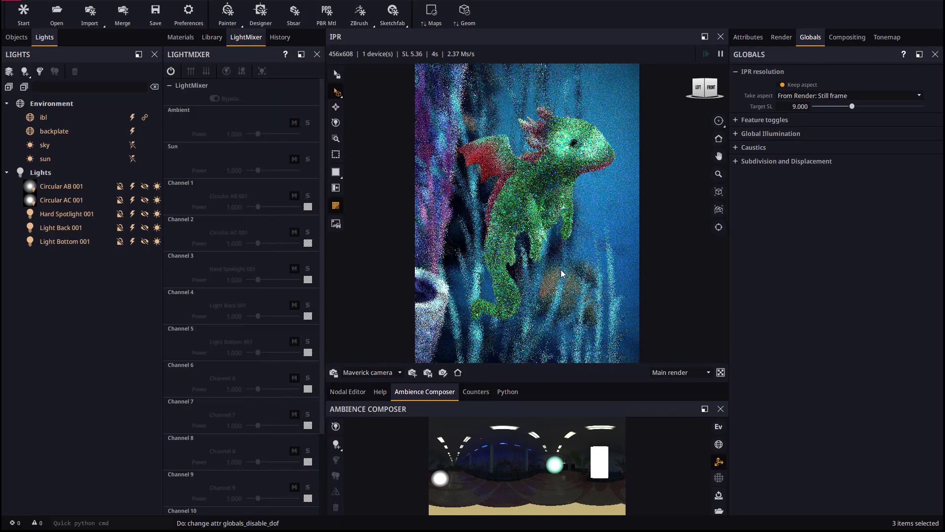
middle_click(561, 157)
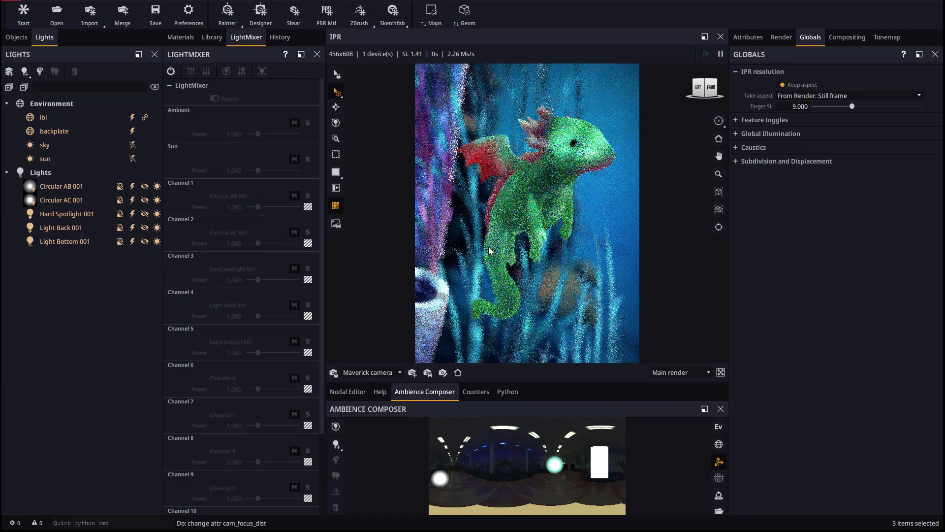